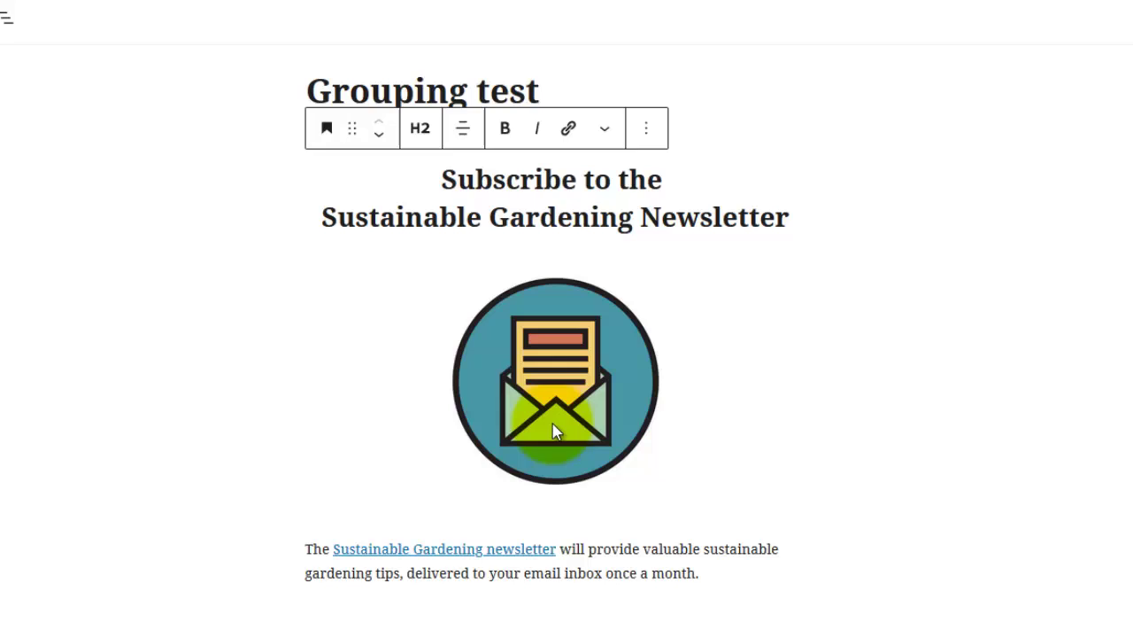
Drag from the newsletter heading over the envelope image, then Shift-add the description paragraph
left_click(554, 407)
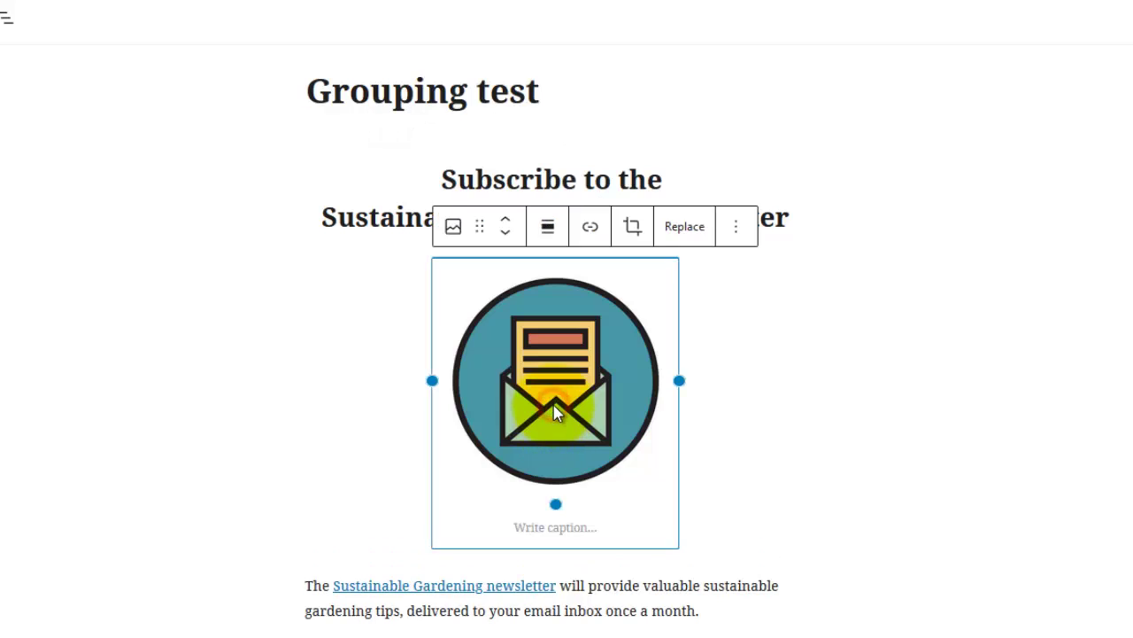
left_click(578, 610)
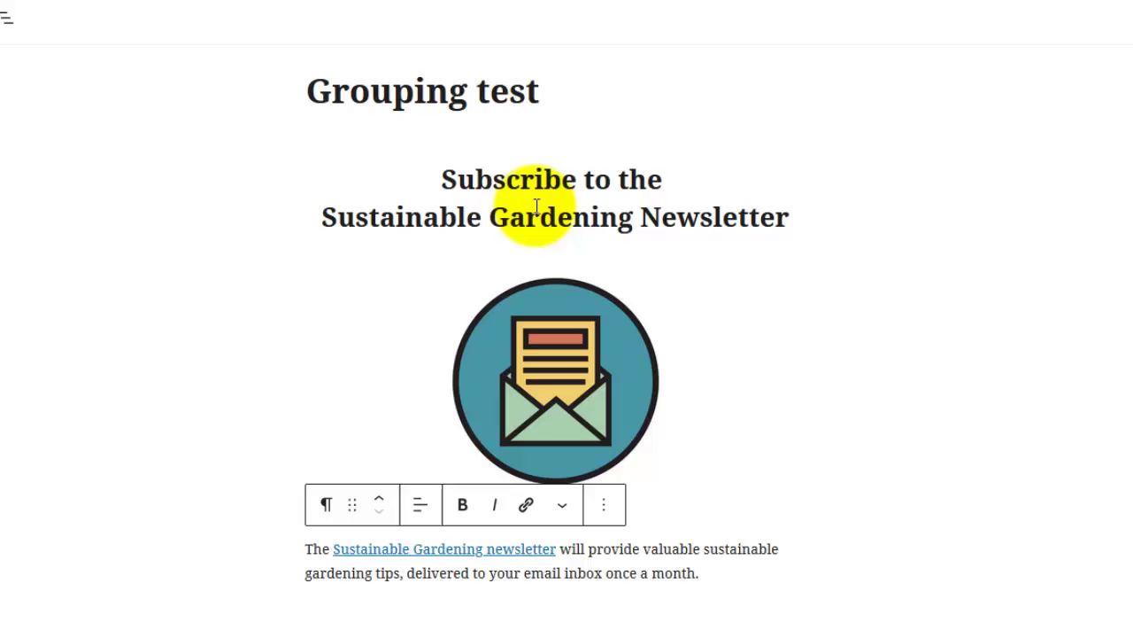
left_click(517, 177)
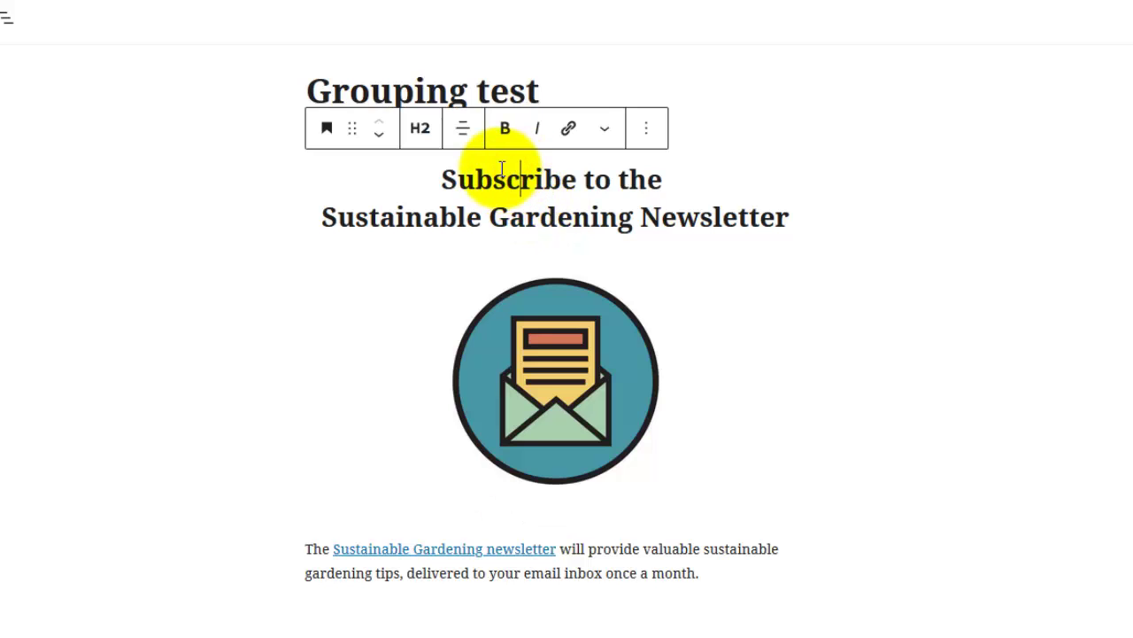
left_click_drag(496, 163, 540, 345)
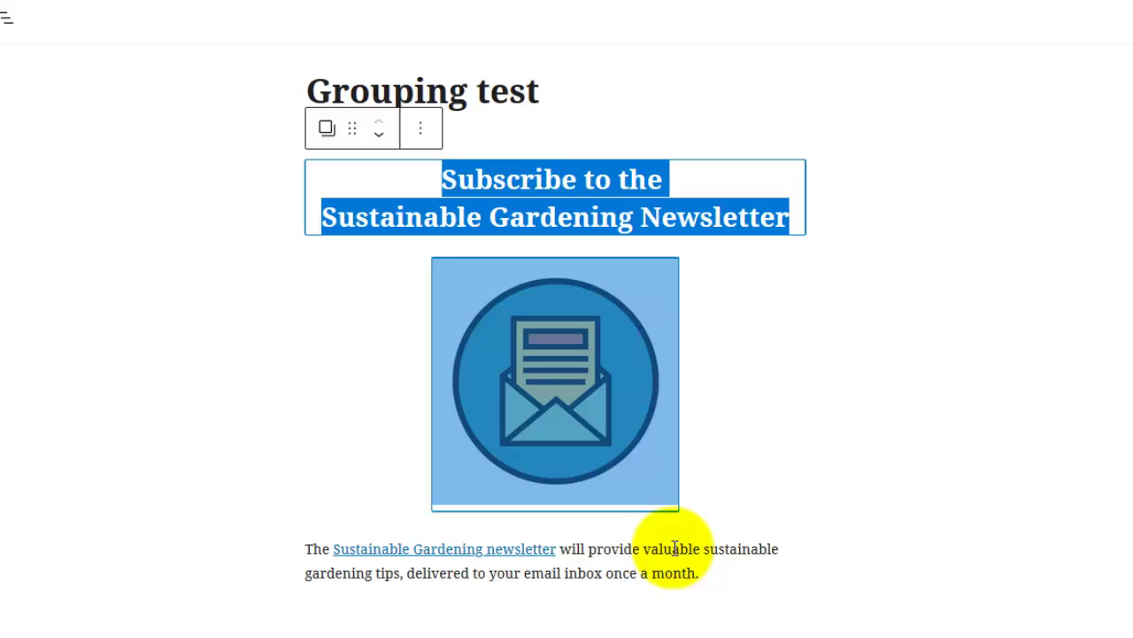
left_click(789, 557, "shift")
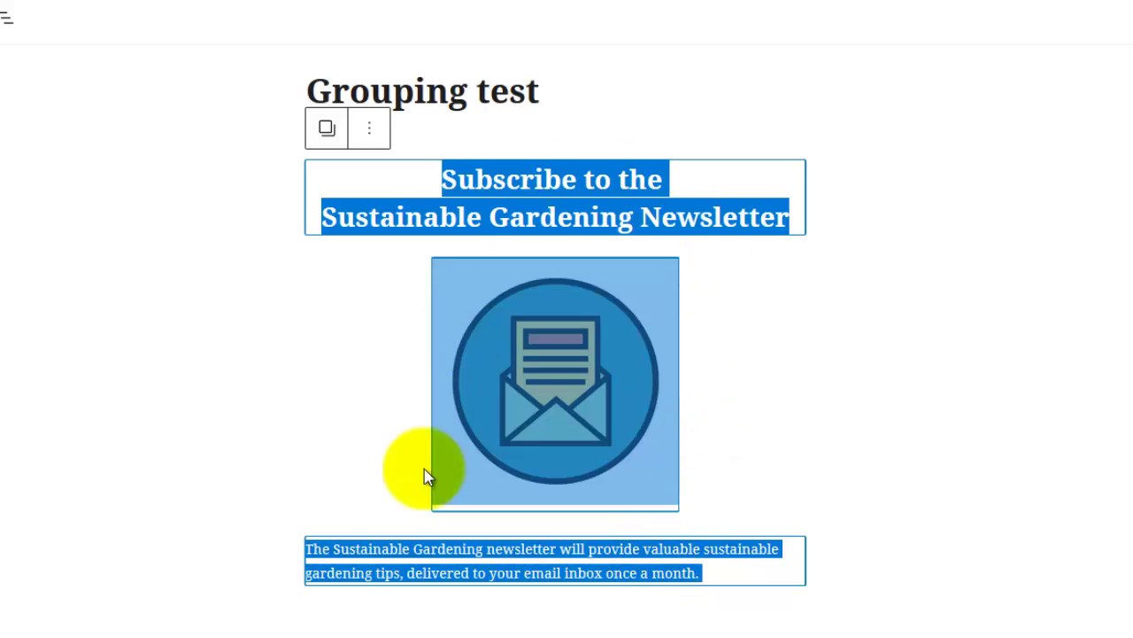
Transform the three selected blocks into a Group and check its heading, image and paragraph
left_click(326, 129)
left_click(396, 229)
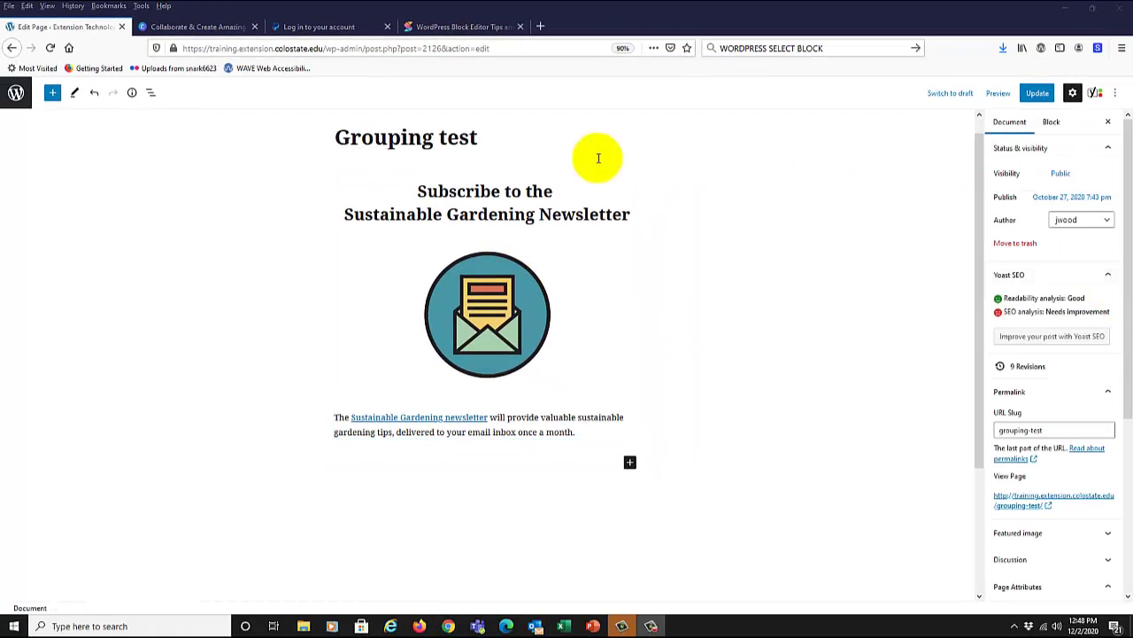
left_click(478, 195)
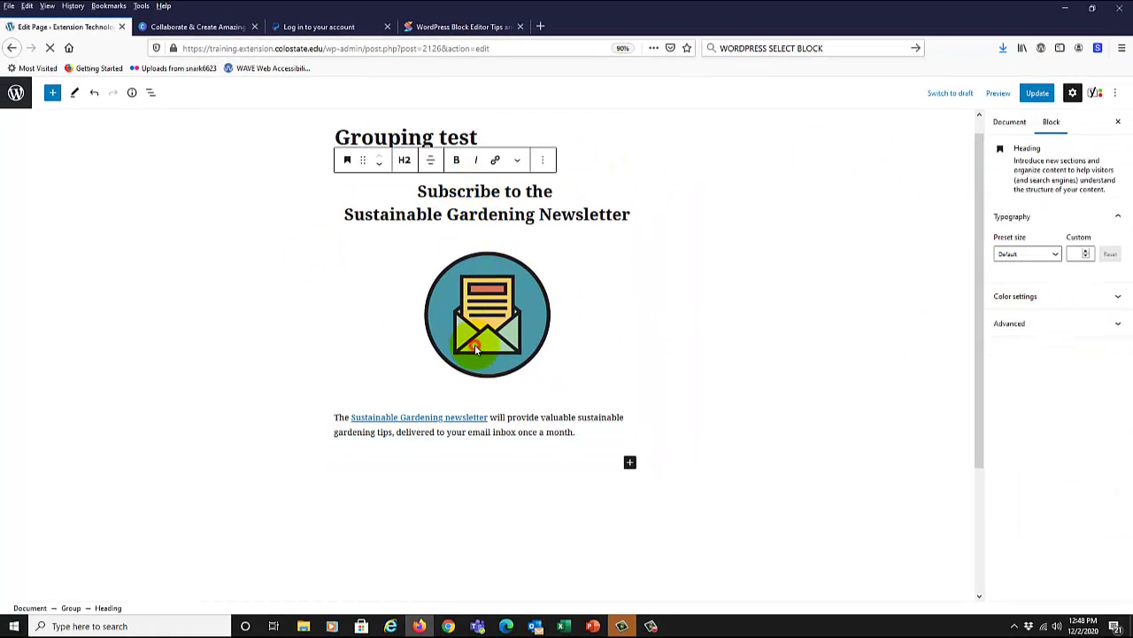
left_click(475, 350)
left_click(458, 441)
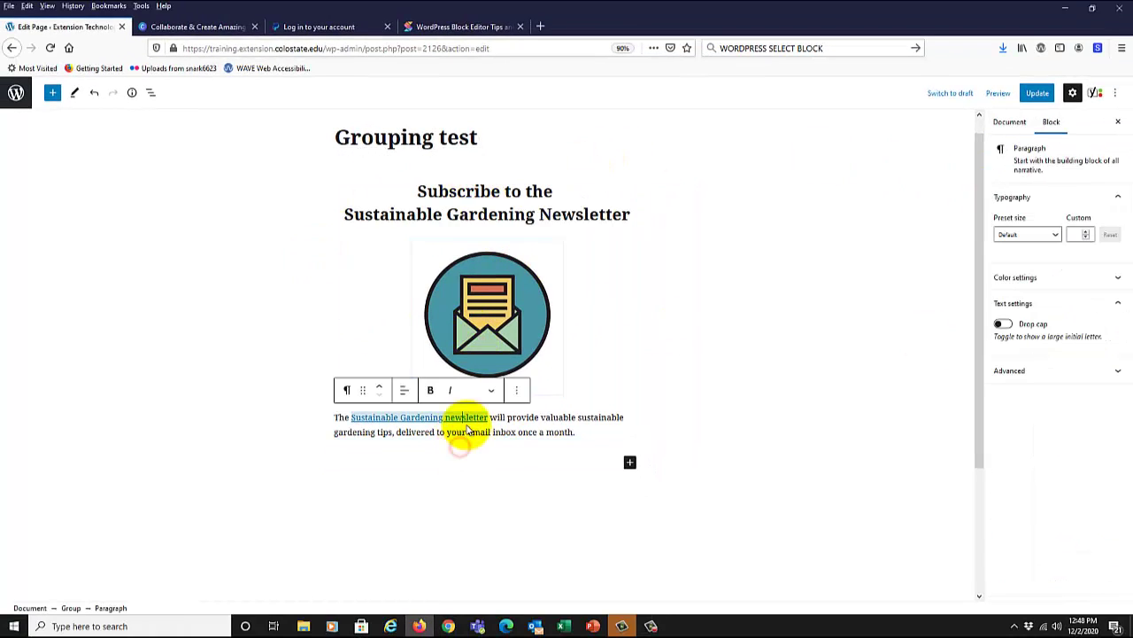
left_click(492, 332)
left_click(362, 210)
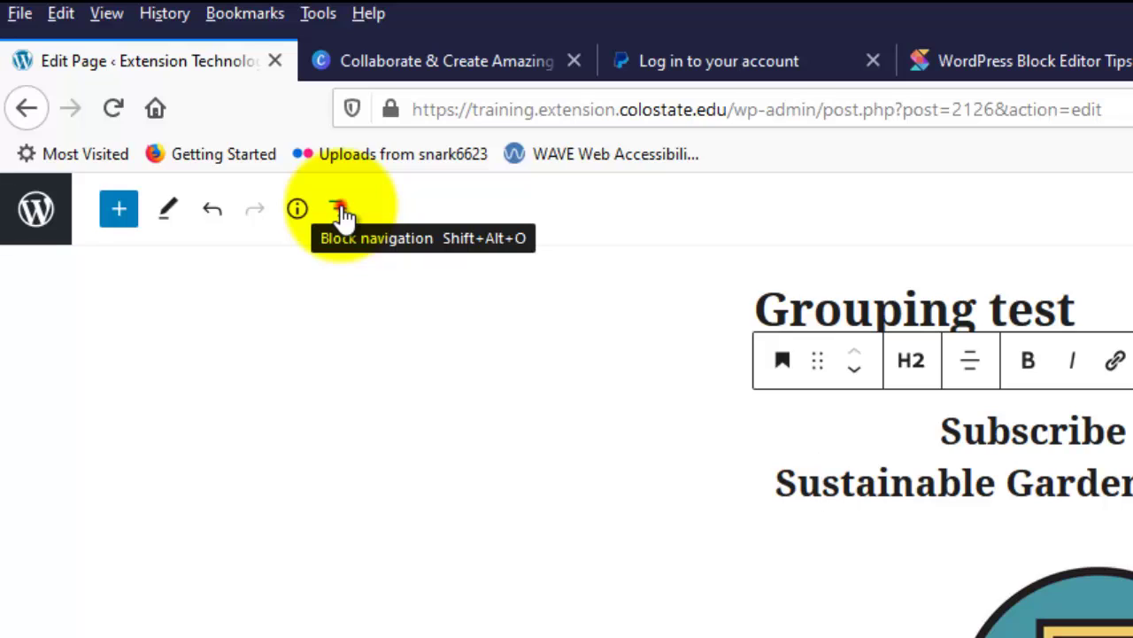
Select the Group in Block Navigation and ungroup it from the More options menu
left_click(342, 210)
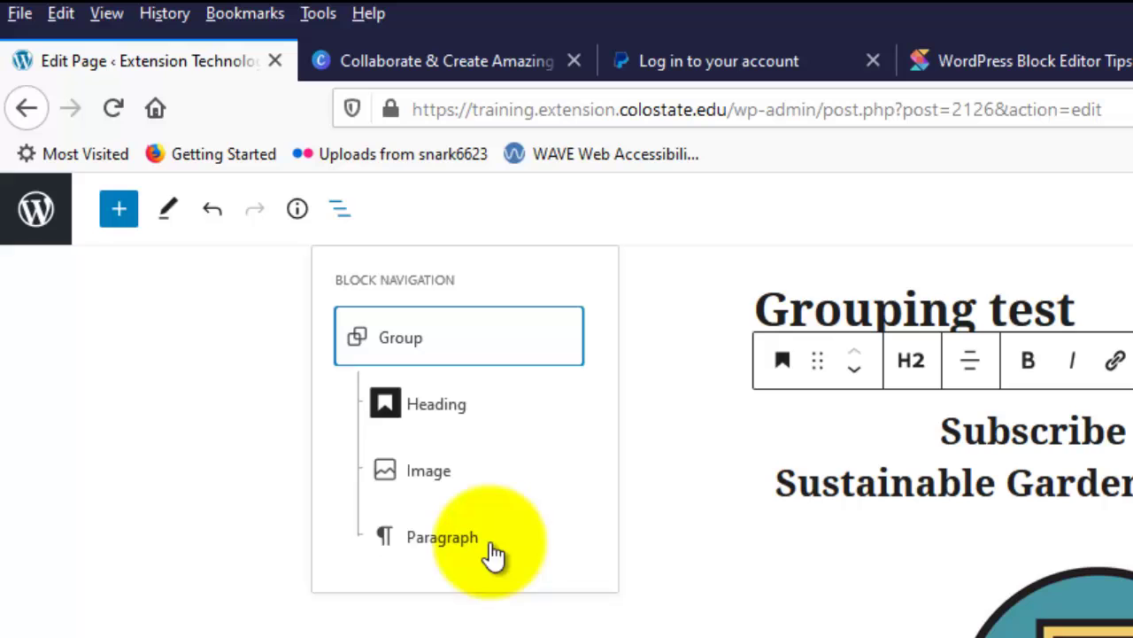
left_click(408, 341)
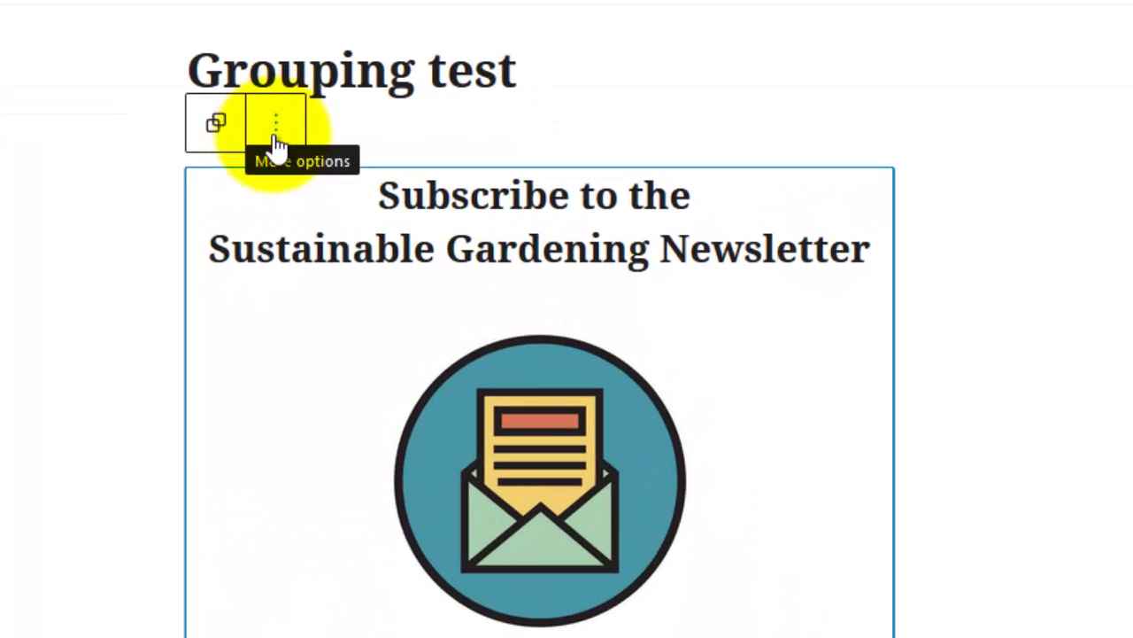
left_click(275, 128)
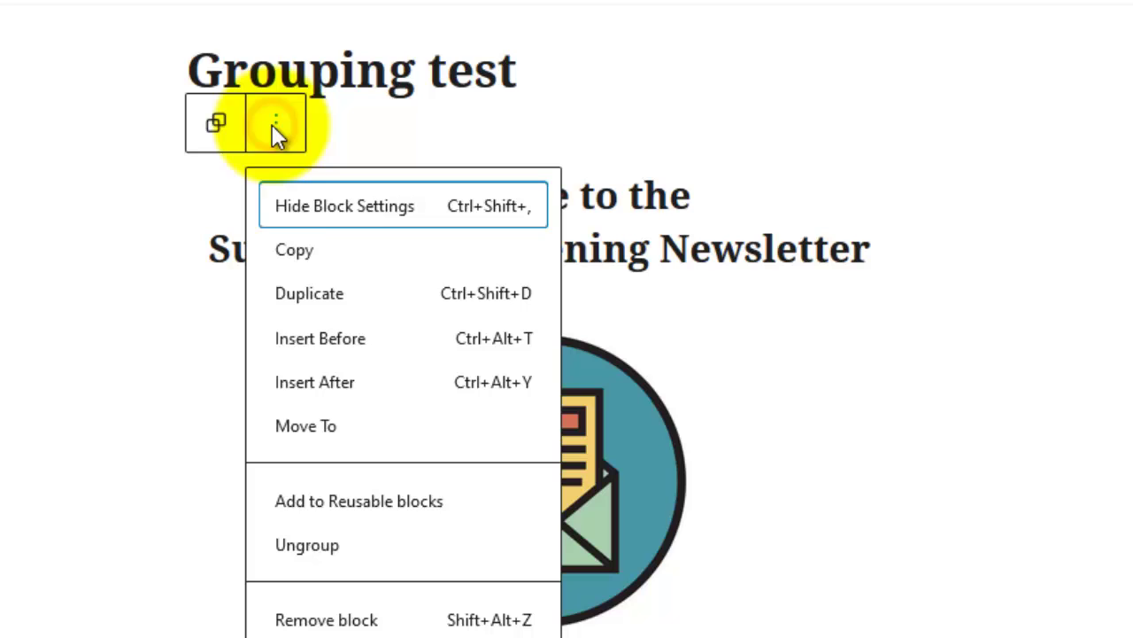
left_click(324, 567)
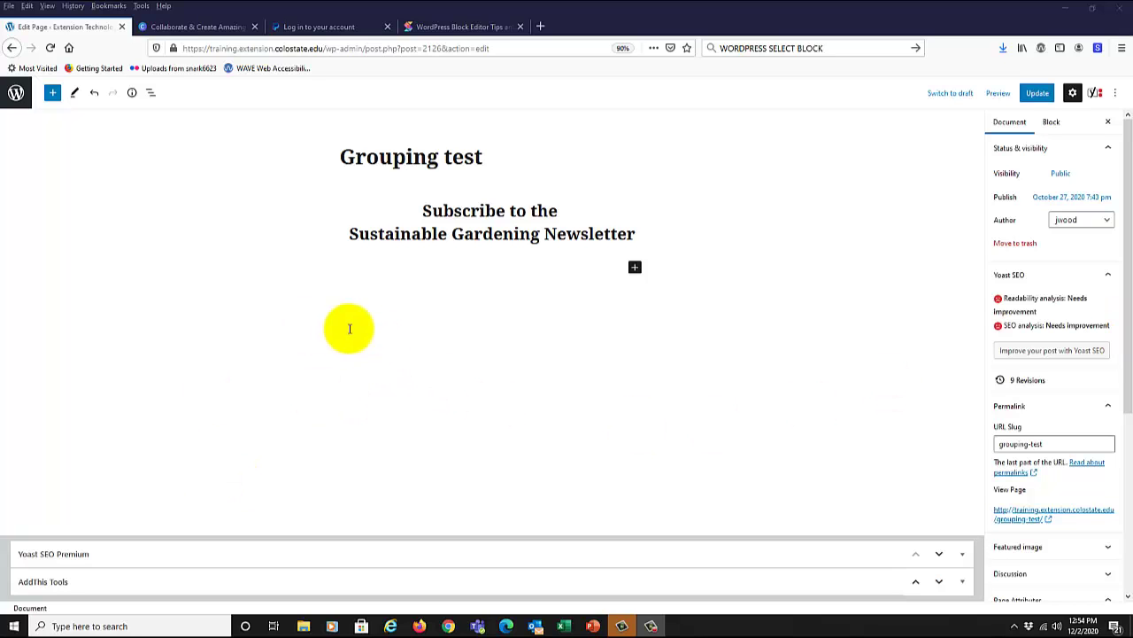
Transform the newsletter heading into a Group and add an Image block inside it
left_click(529, 213)
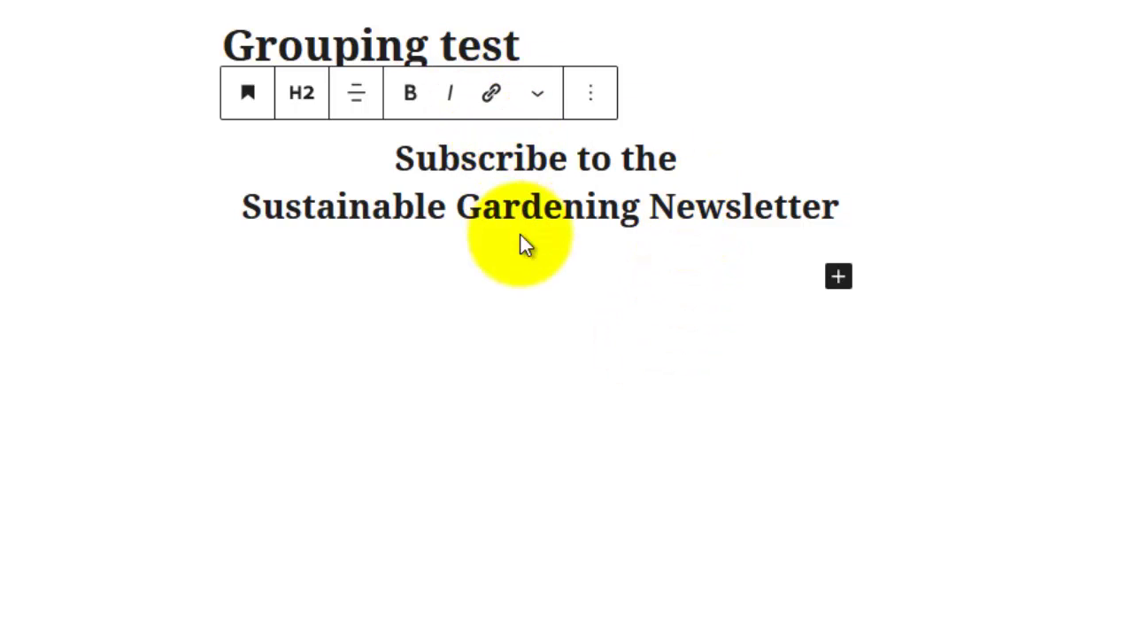
left_click(239, 111)
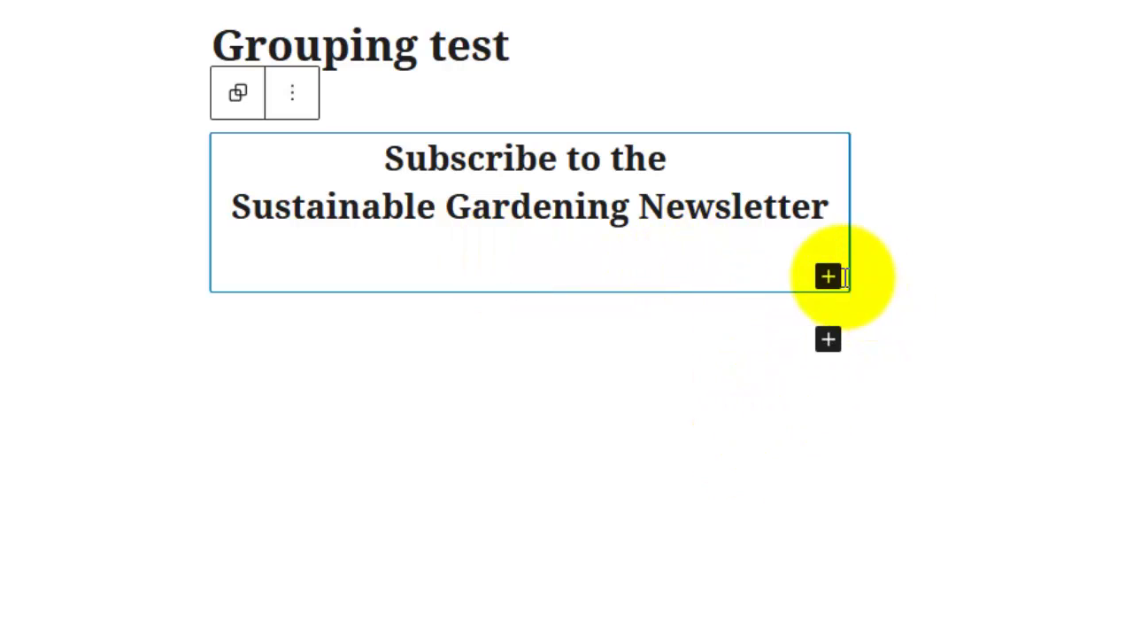
left_click(828, 276)
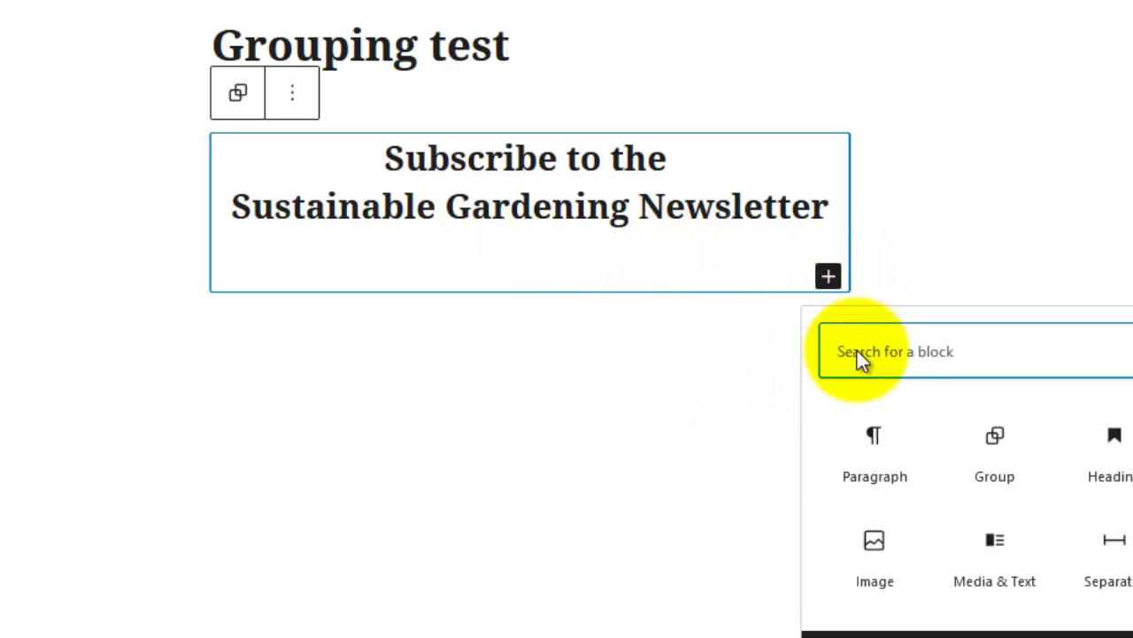
left_click(877, 550)
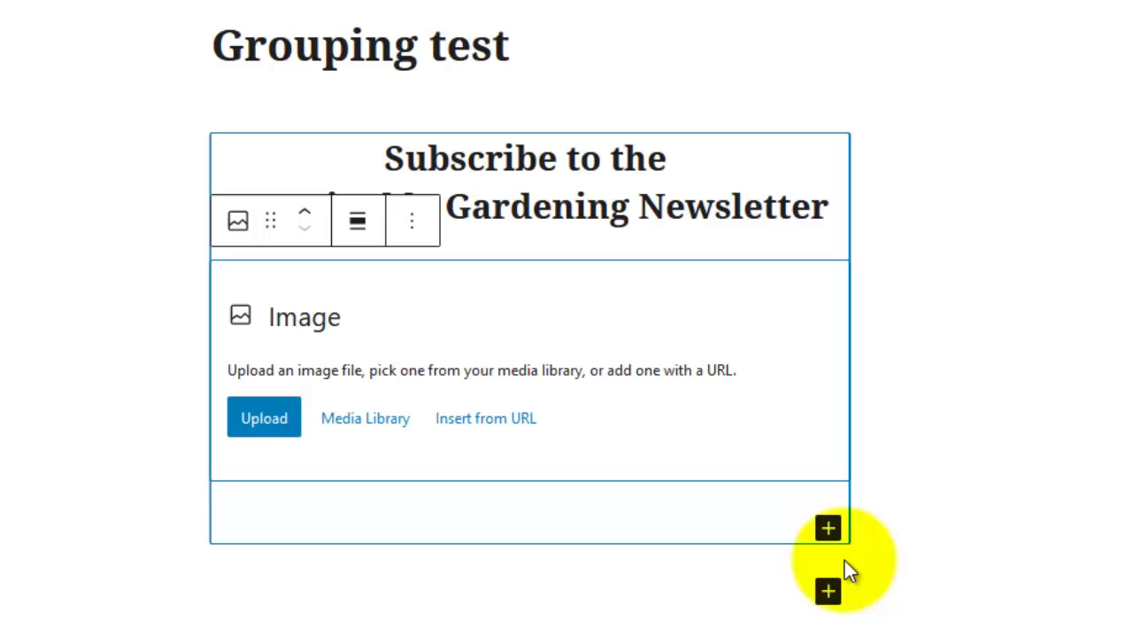
Insert the envelope icon from the Media Library and shrink it to 329 pixels wide
left_click(338, 414)
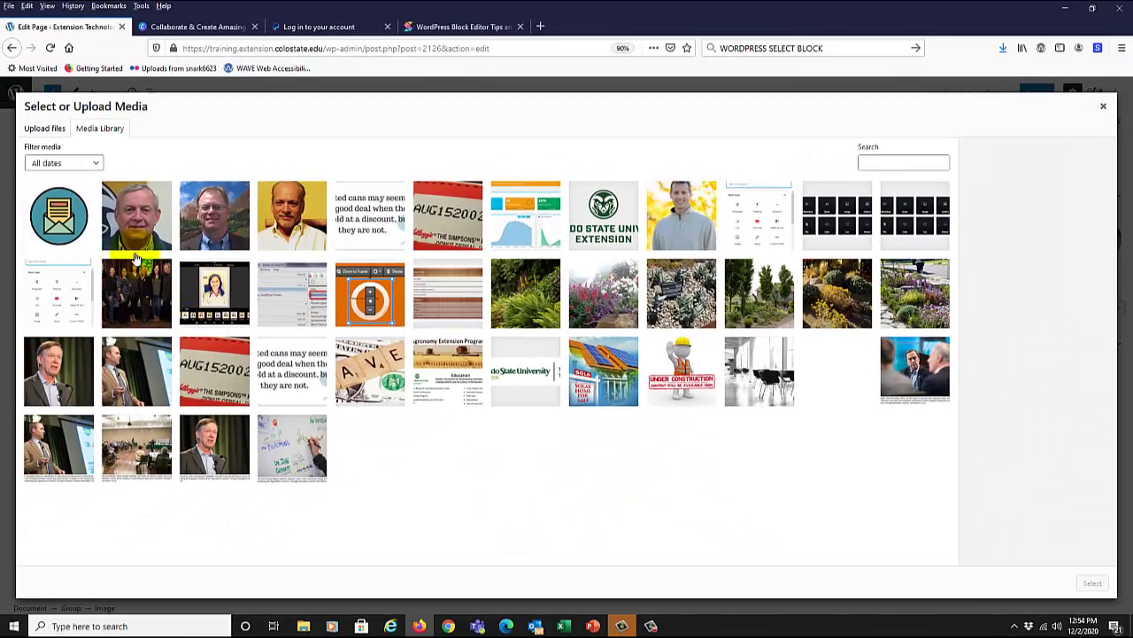
left_click(57, 215)
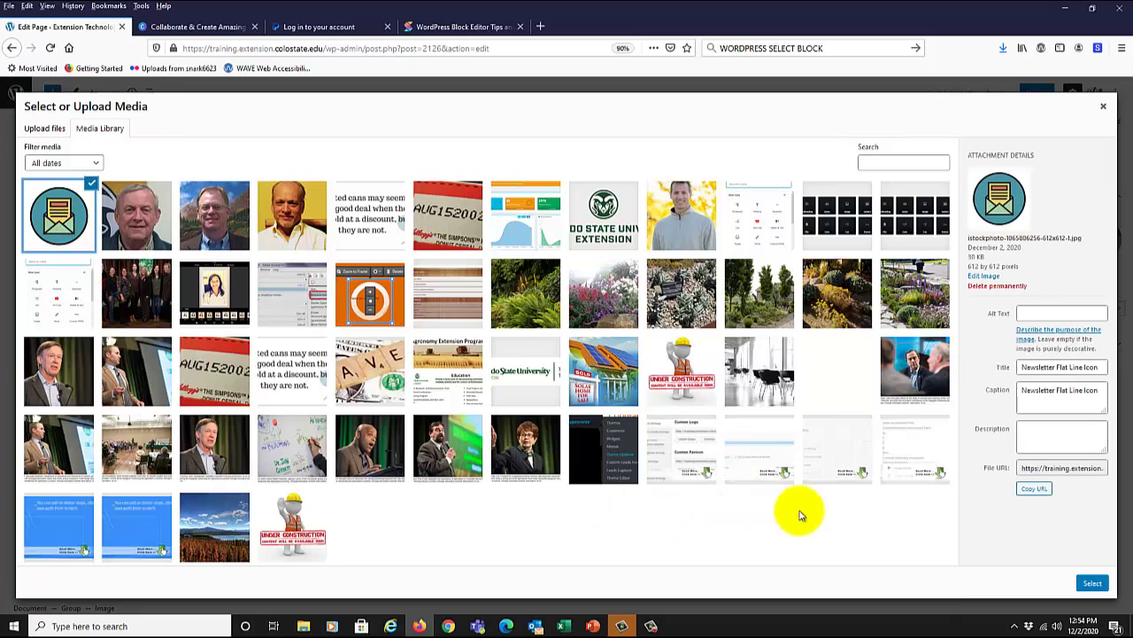
left_click(1096, 583)
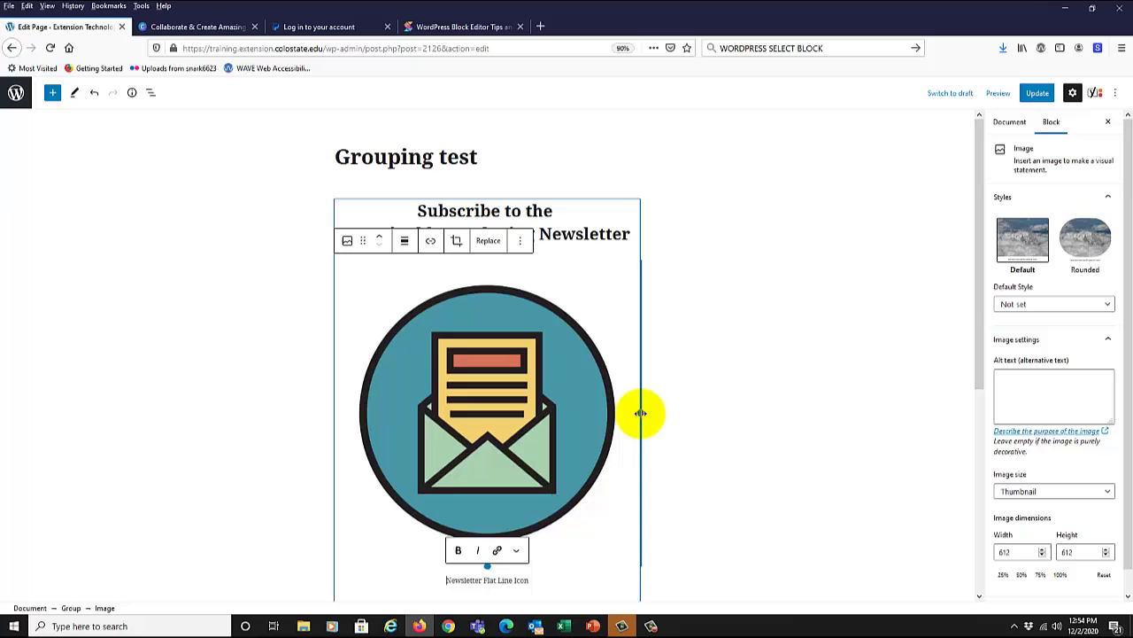
left_click_drag(639, 412, 507, 405)
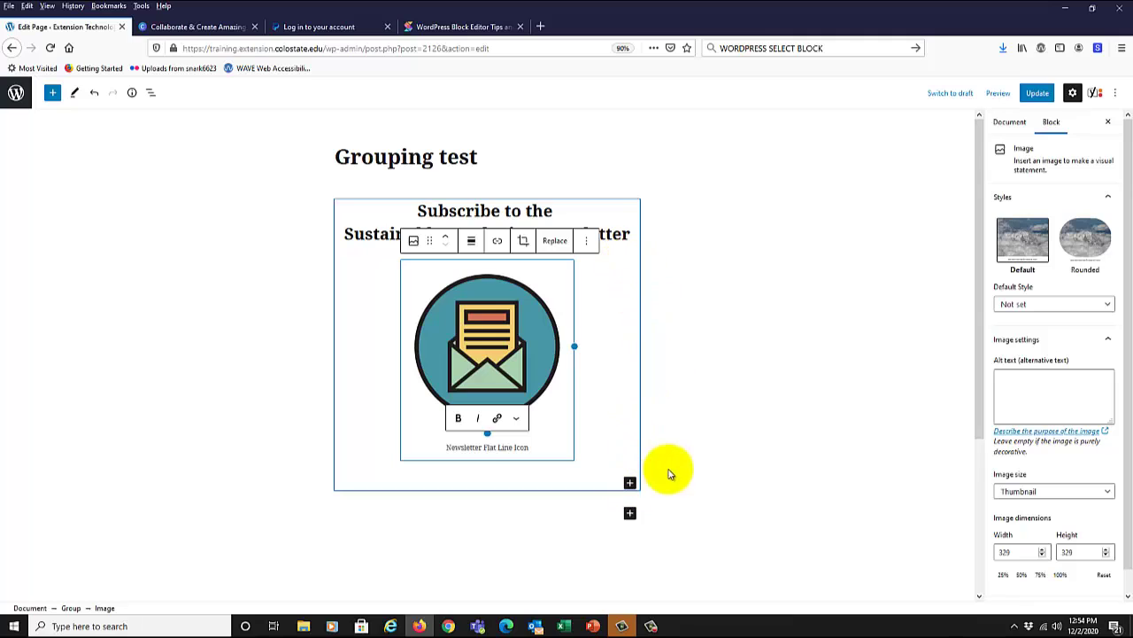
Add a Paragraph block below the envelope icon and paste in the description text
left_click(629, 483)
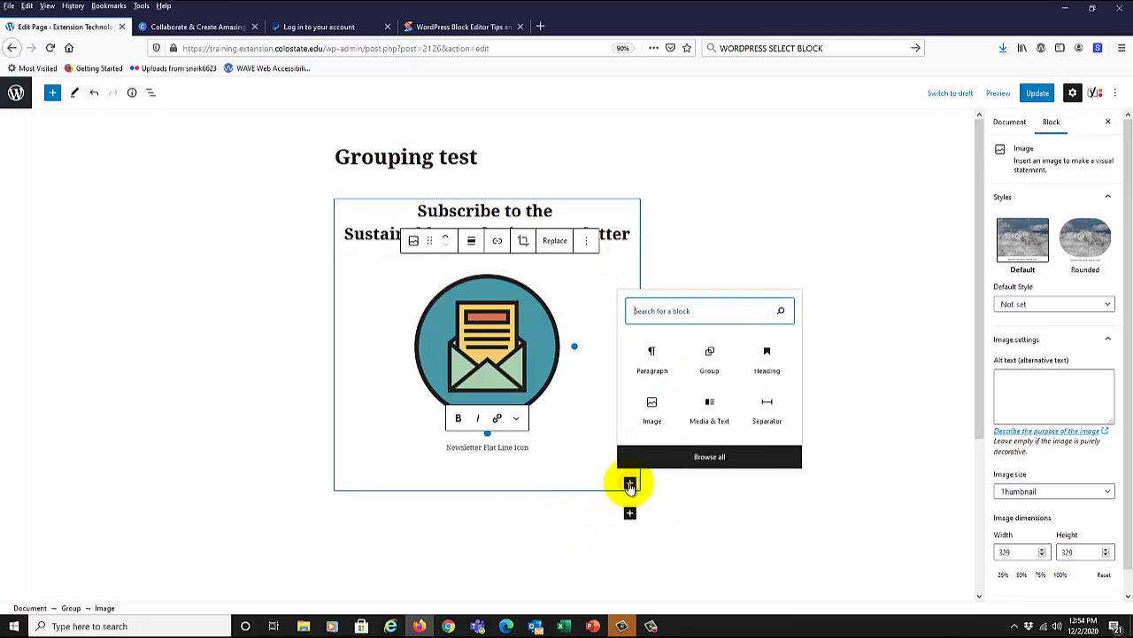
left_click(645, 366)
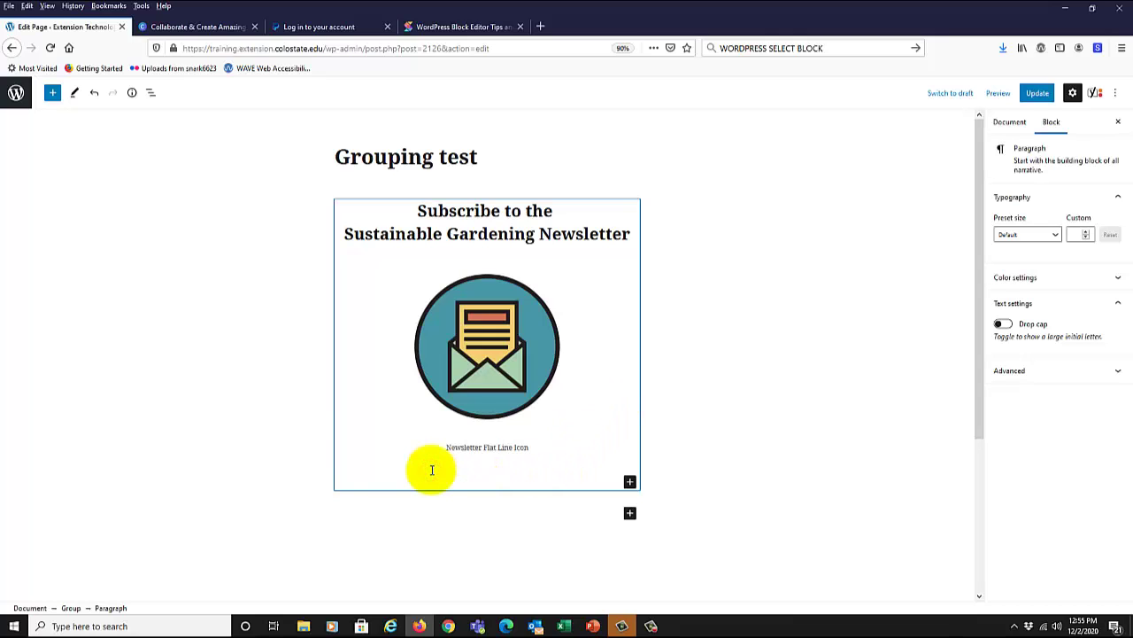
type("The Sustainable Gardening newsletter will provide valuable sustainable gardening tips, delivered to your email inbox once a month.")
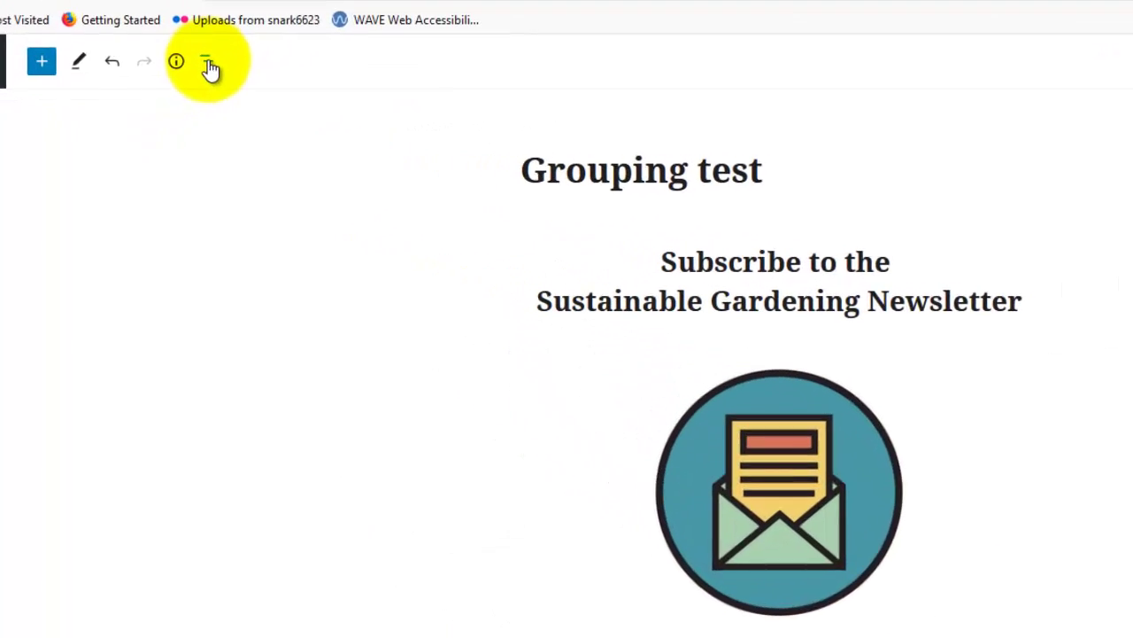
Ungroup the newsletter Group from List View's More options, then click into the heading
left_click(237, 46)
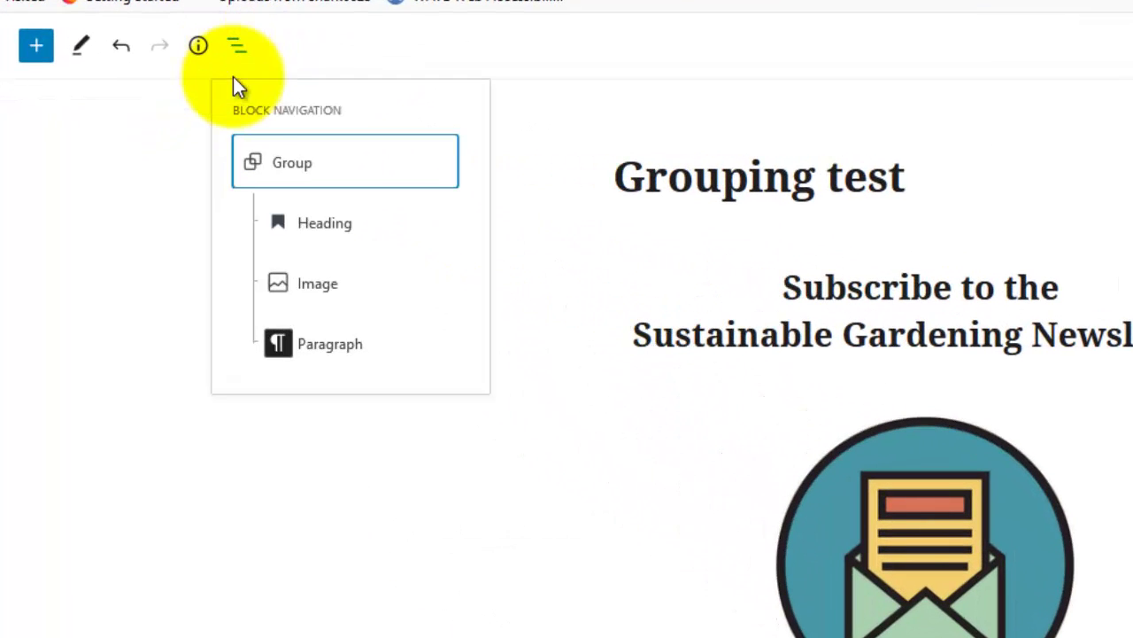
left_click(352, 159)
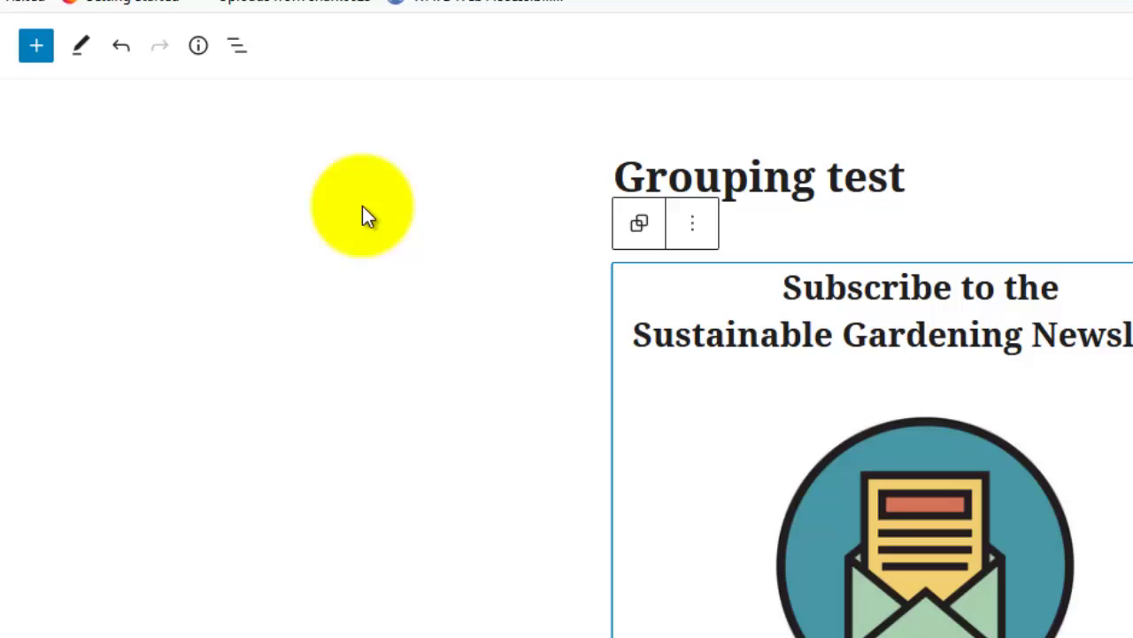
left_click(696, 230)
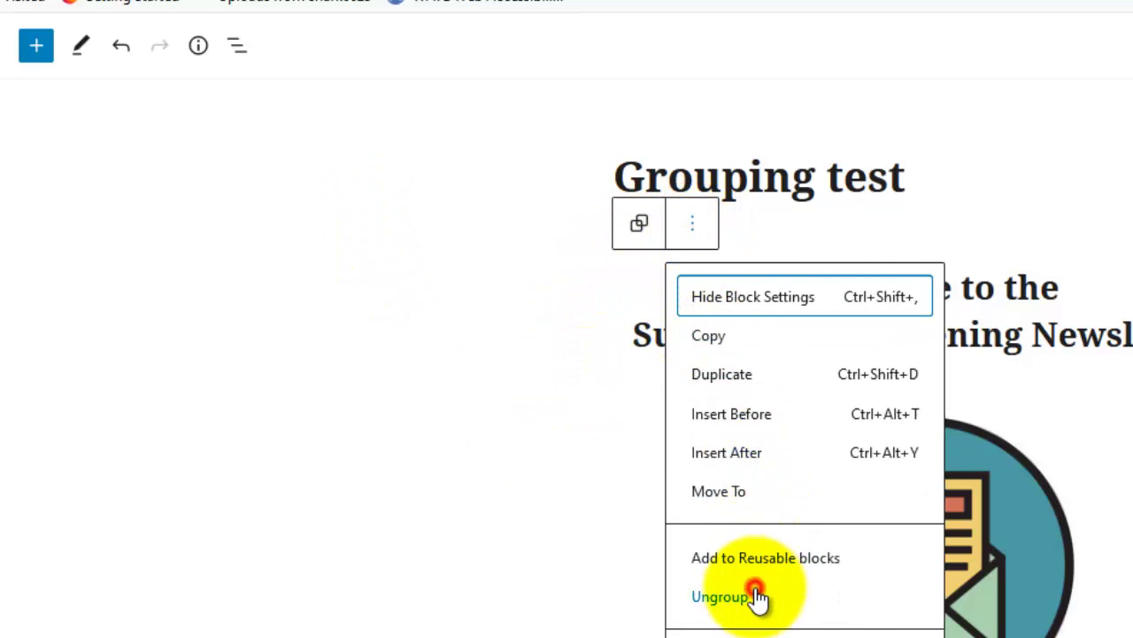
left_click(758, 597)
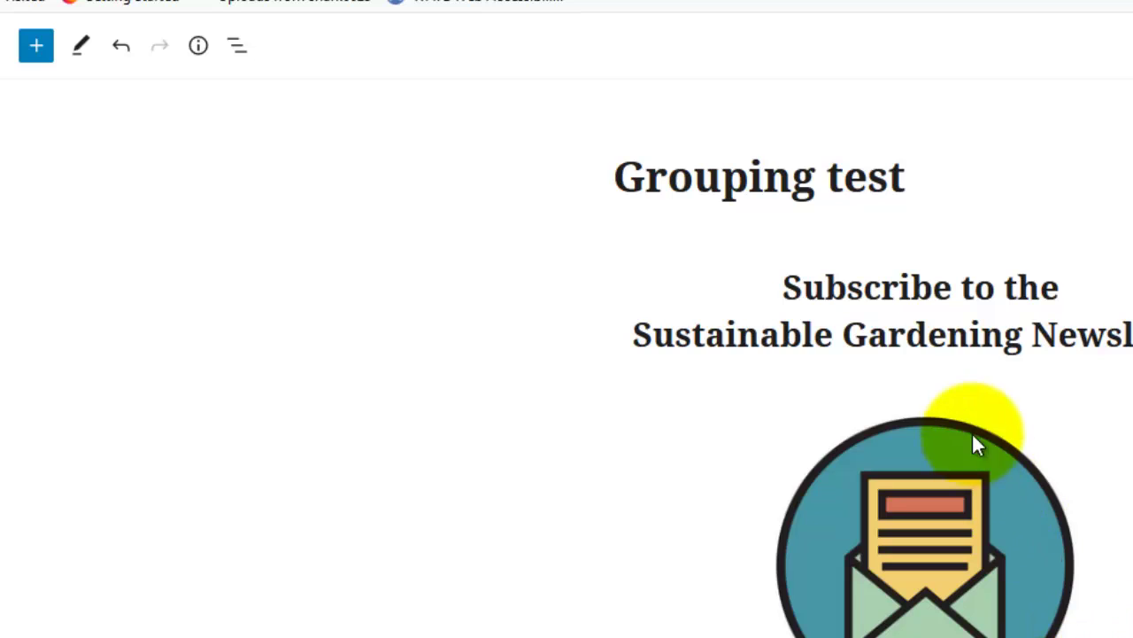
left_click(956, 333)
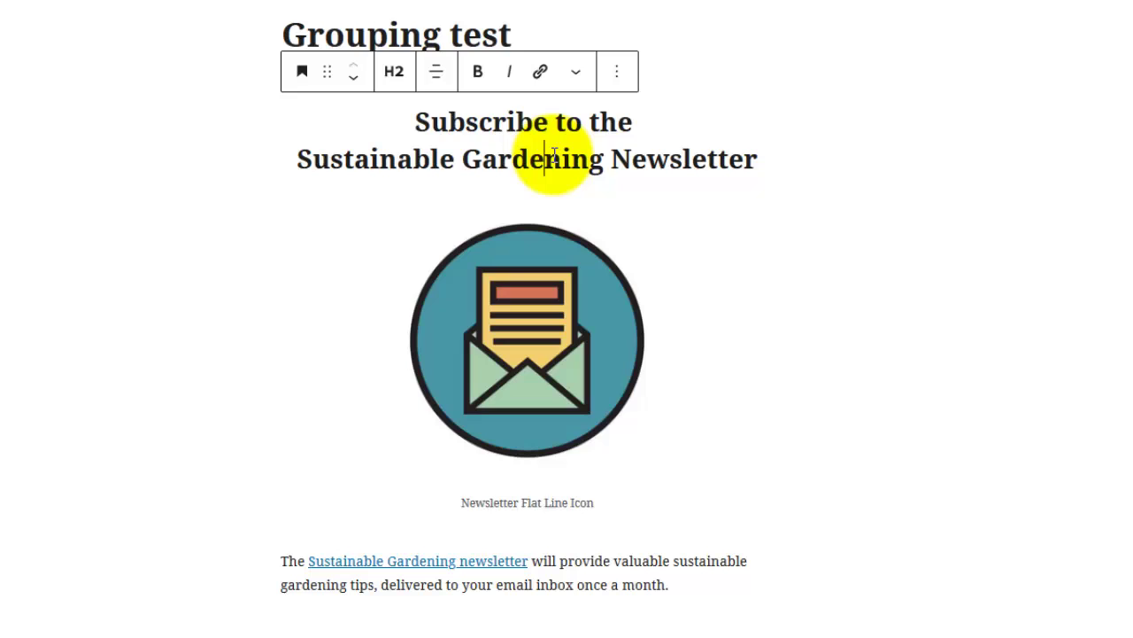
Select the heading through the paragraph and wrap all three in a Group again
left_click(637, 584, "shift")
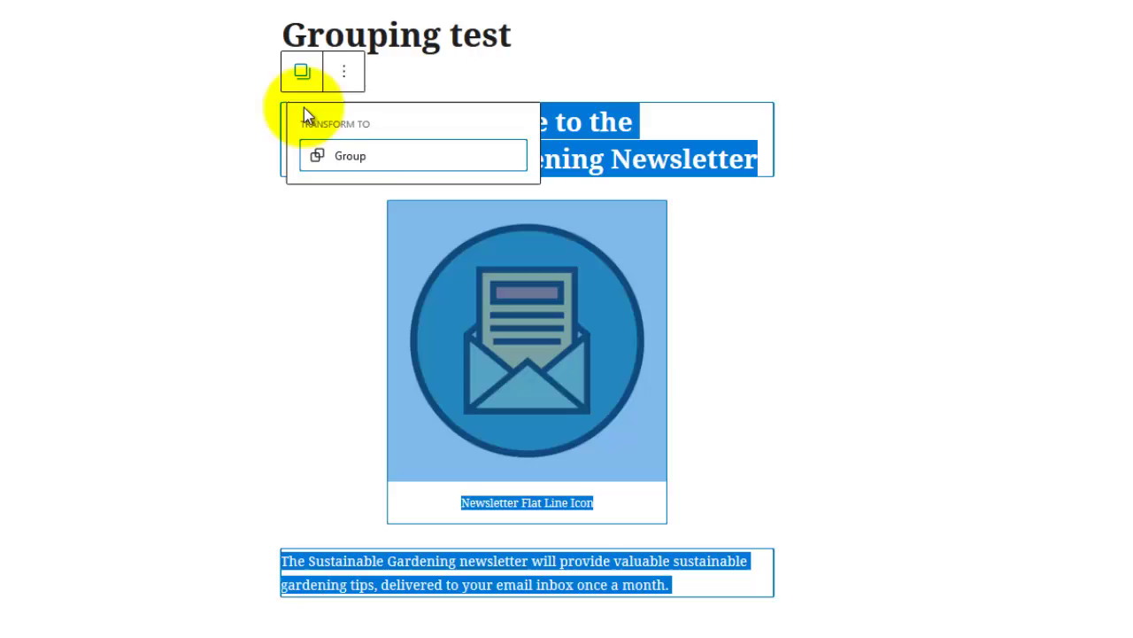
left_click(352, 152)
left_click(369, 152)
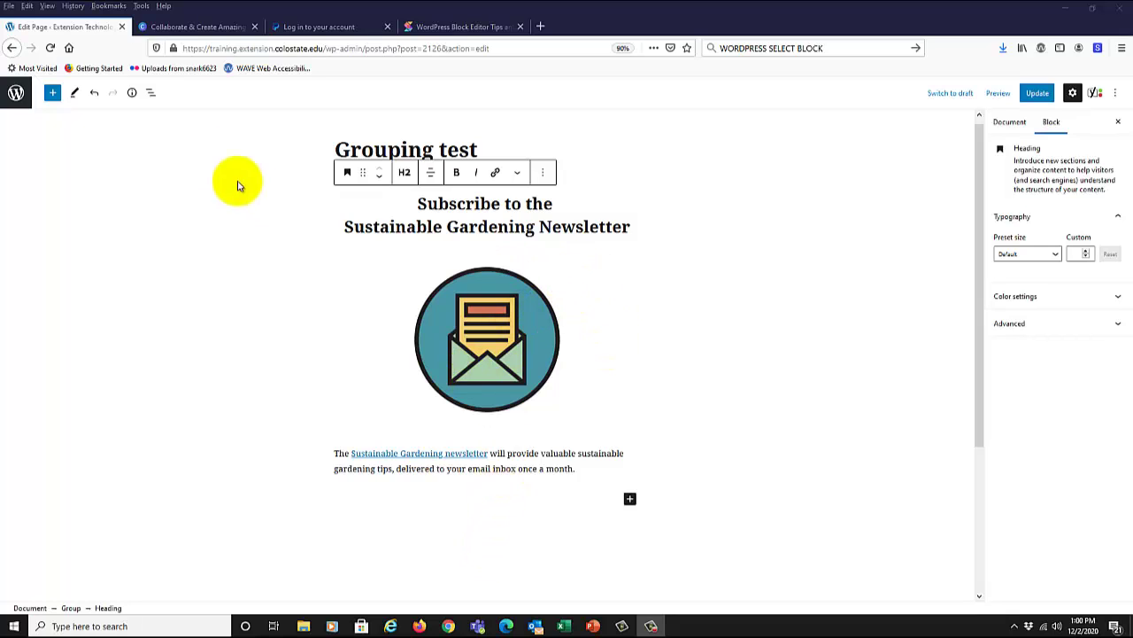
Select the newsletter Group in List View and expand its Color panel, glancing at Advanced
left_click(151, 94)
left_click(198, 147)
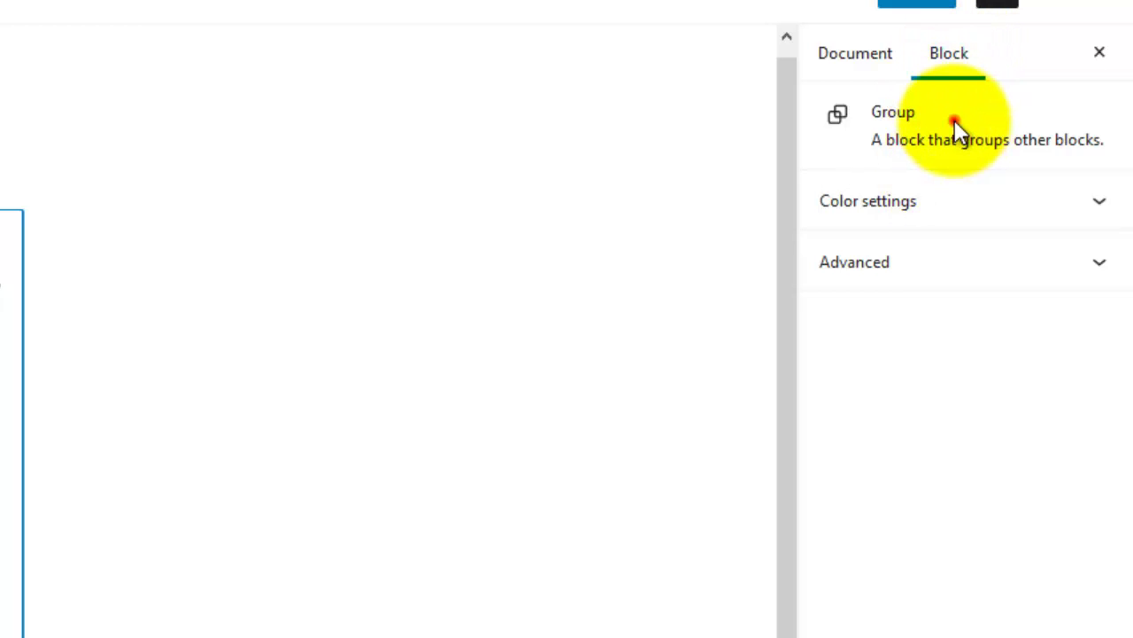
left_click(949, 212)
left_click(950, 213)
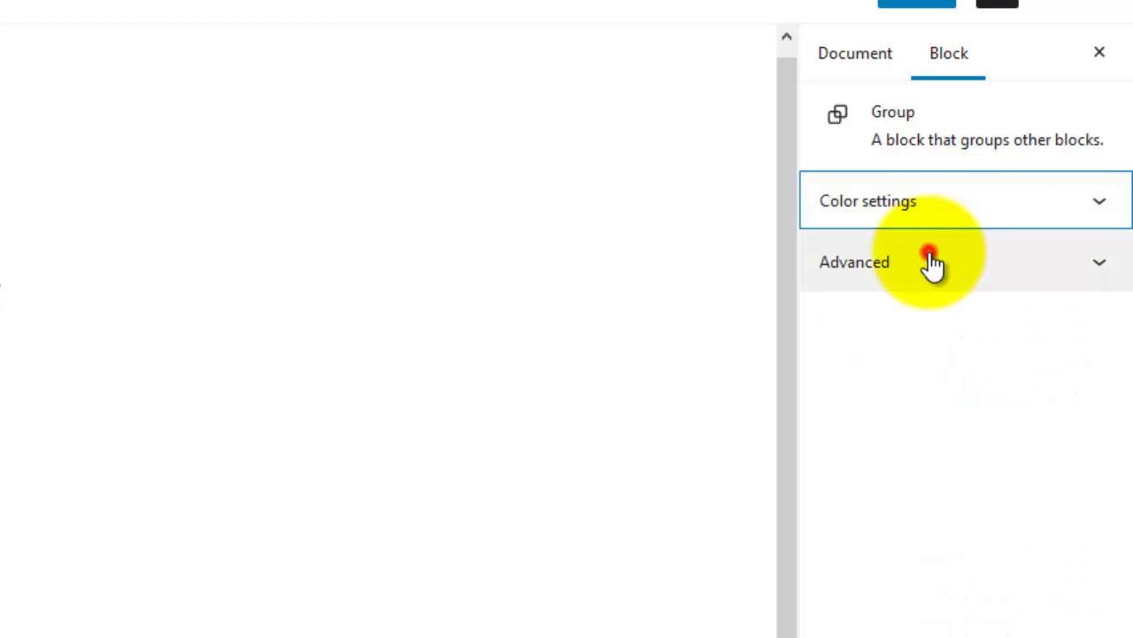
left_click(934, 259)
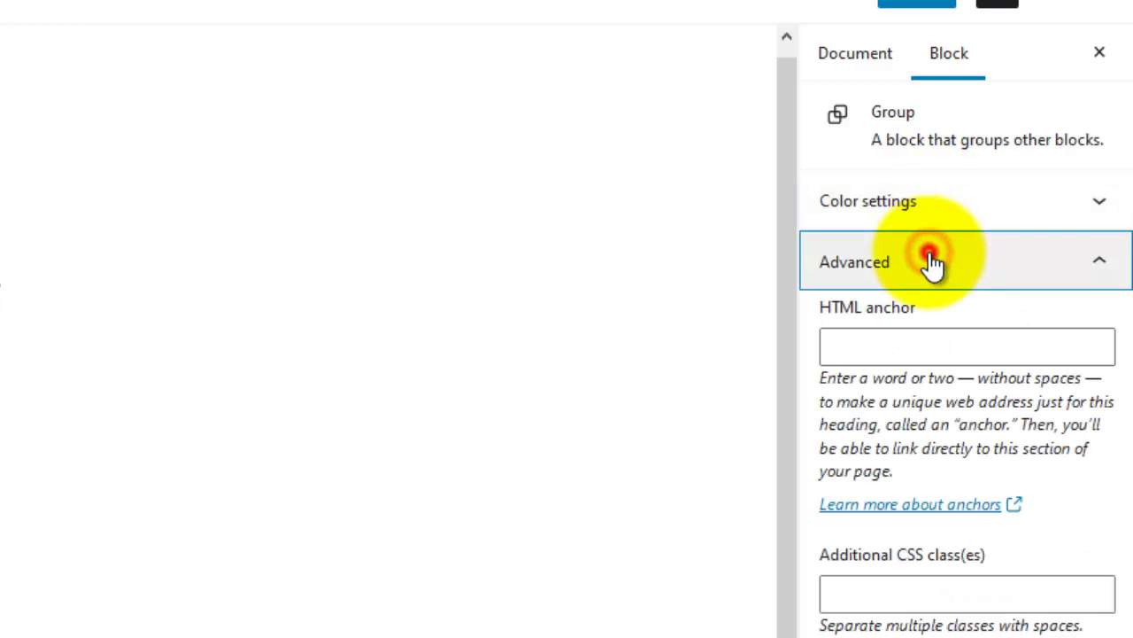
left_click(901, 202)
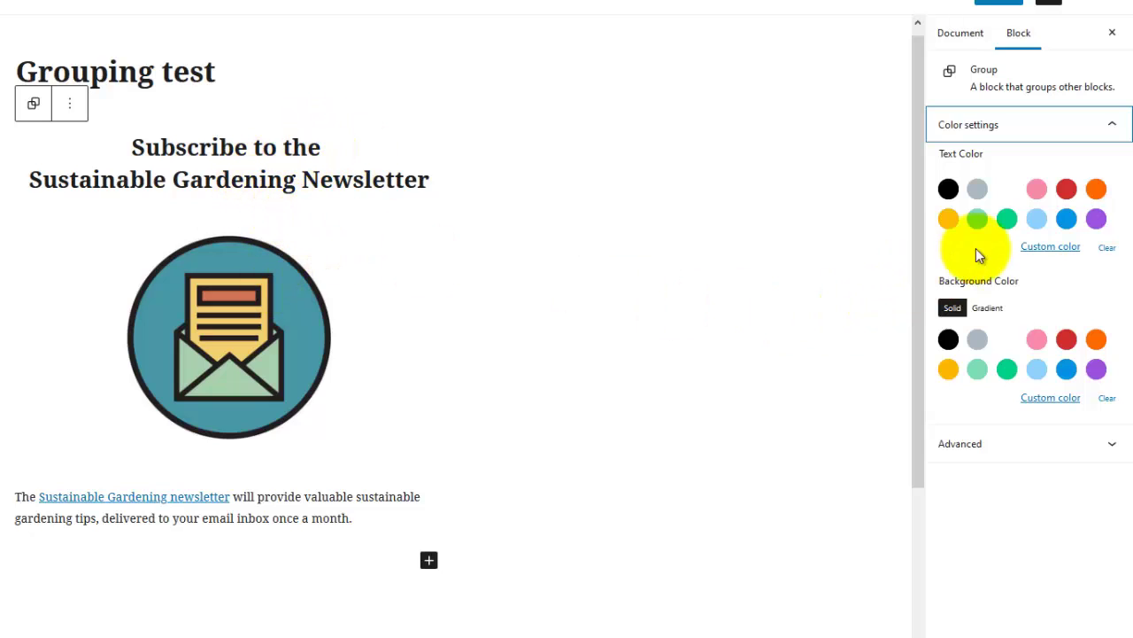
left_click(978, 189)
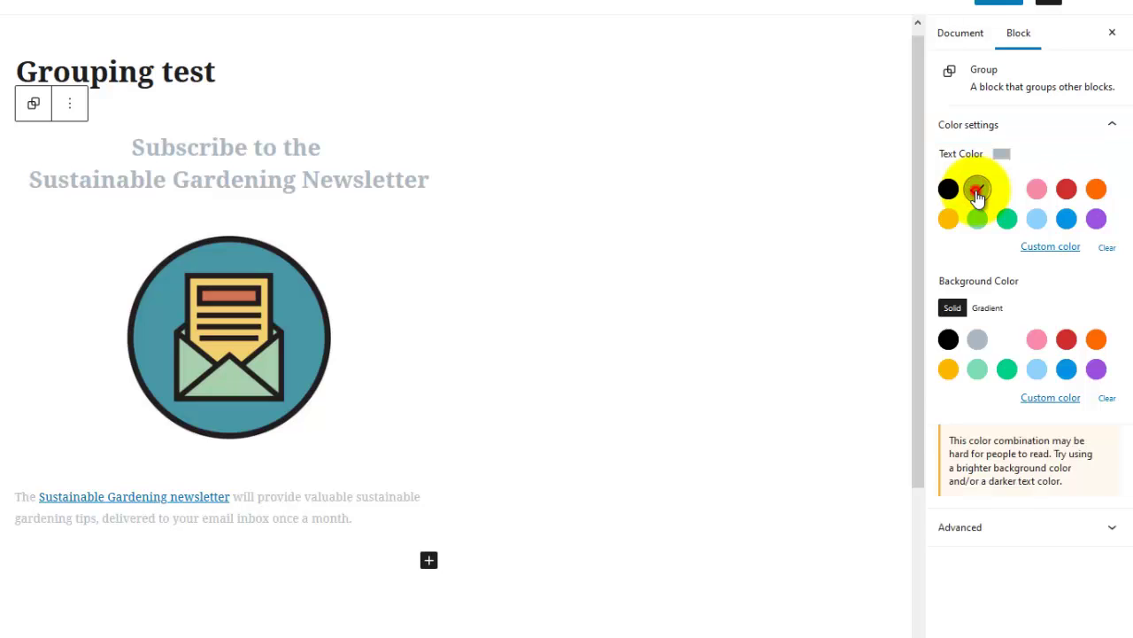
left_click(978, 191)
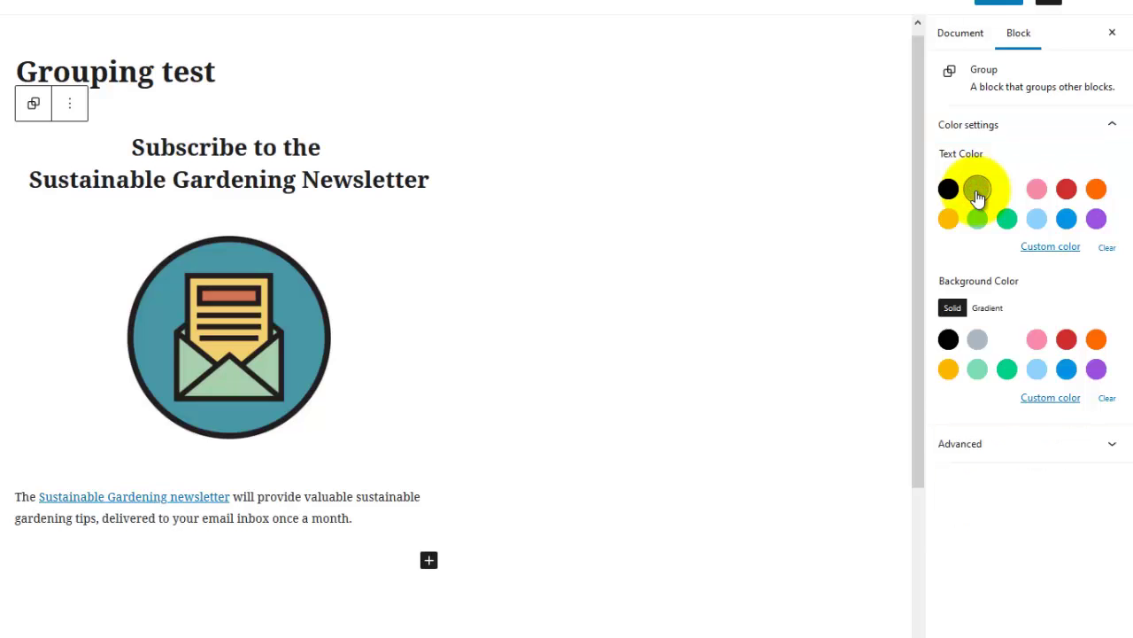
left_click(948, 372)
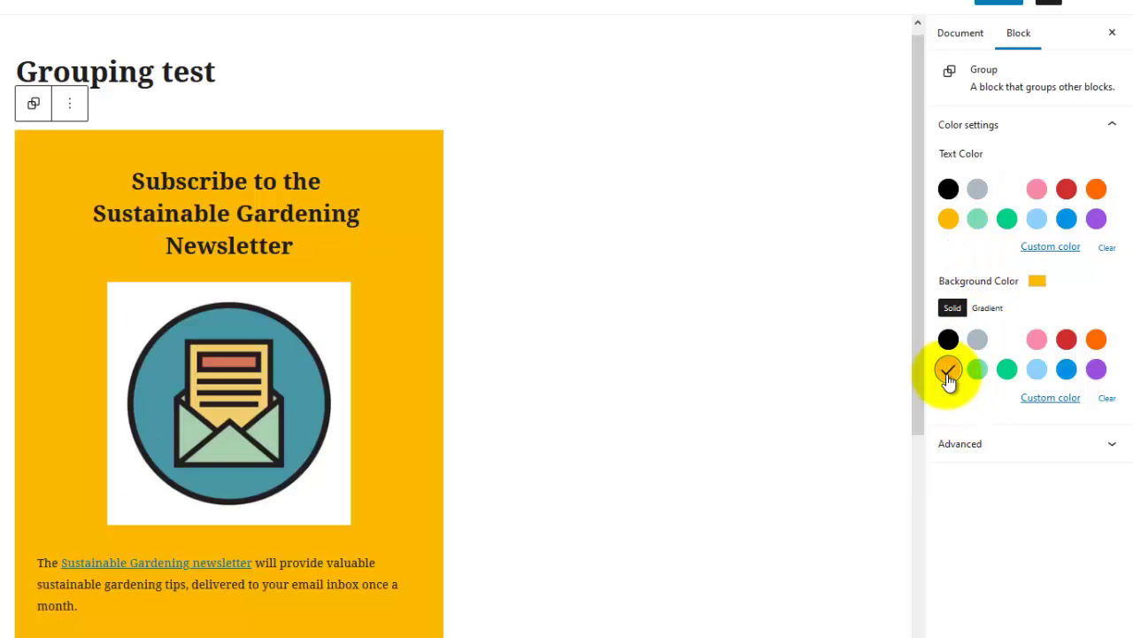
left_click(949, 372)
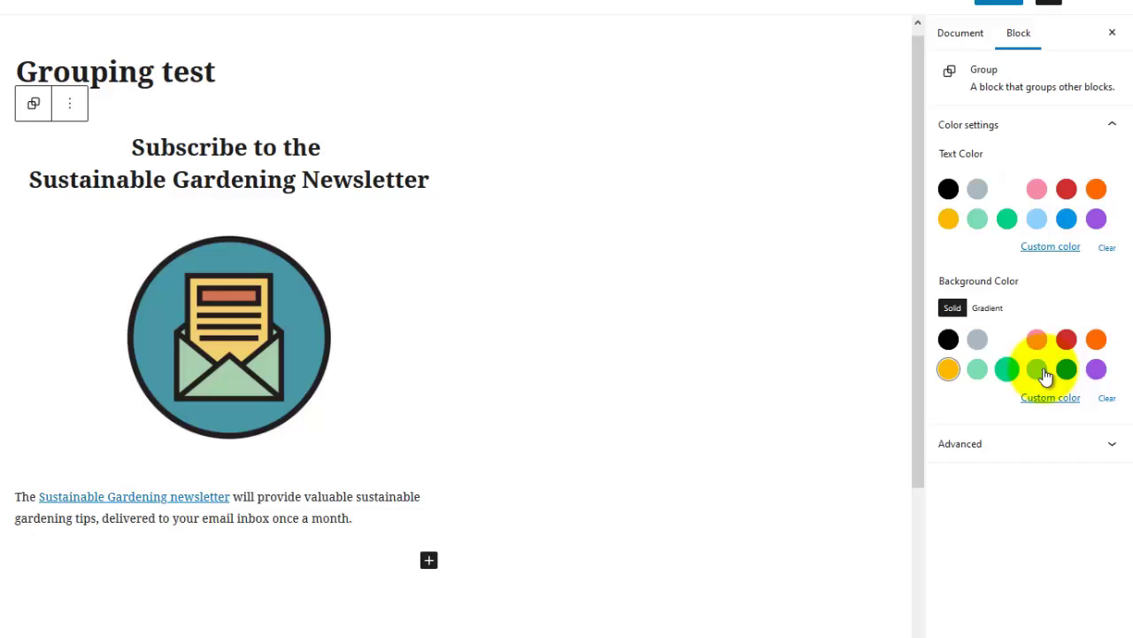
left_click(1096, 370)
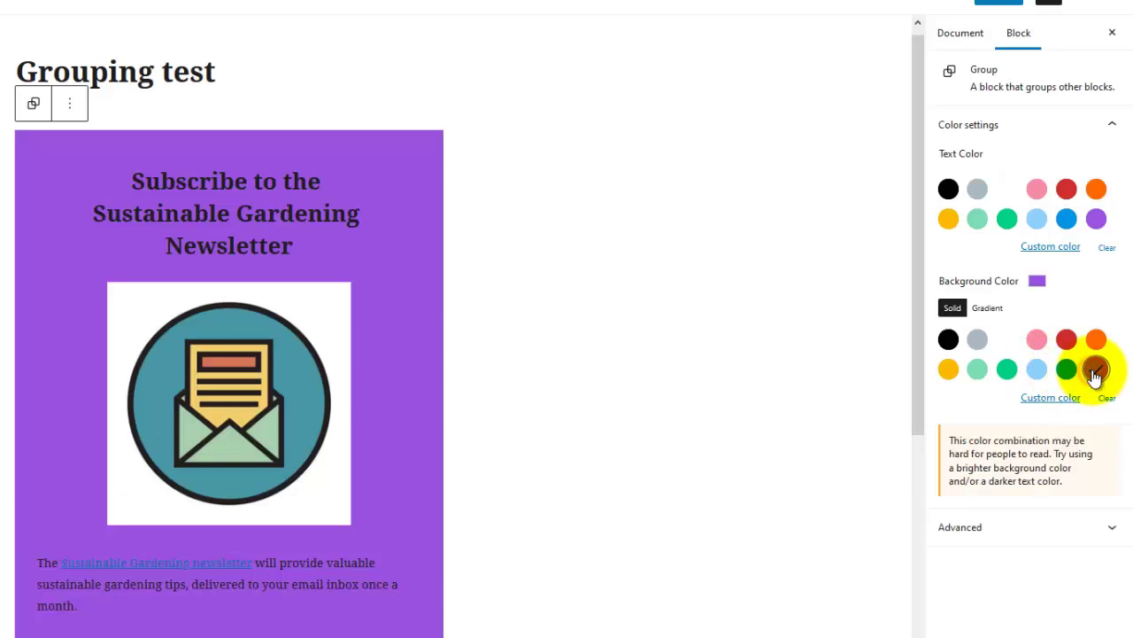
left_click(1096, 370)
left_click(1040, 372)
left_click(1039, 372)
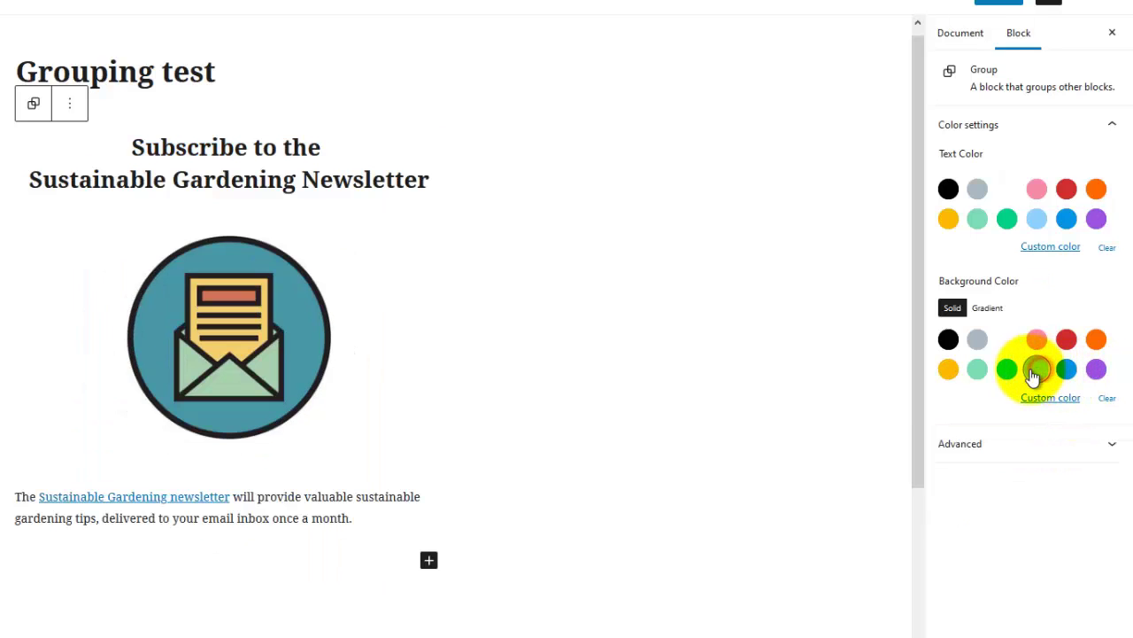
Give the group background the orange gradient preset, set to a linear gradient type
left_click(986, 310)
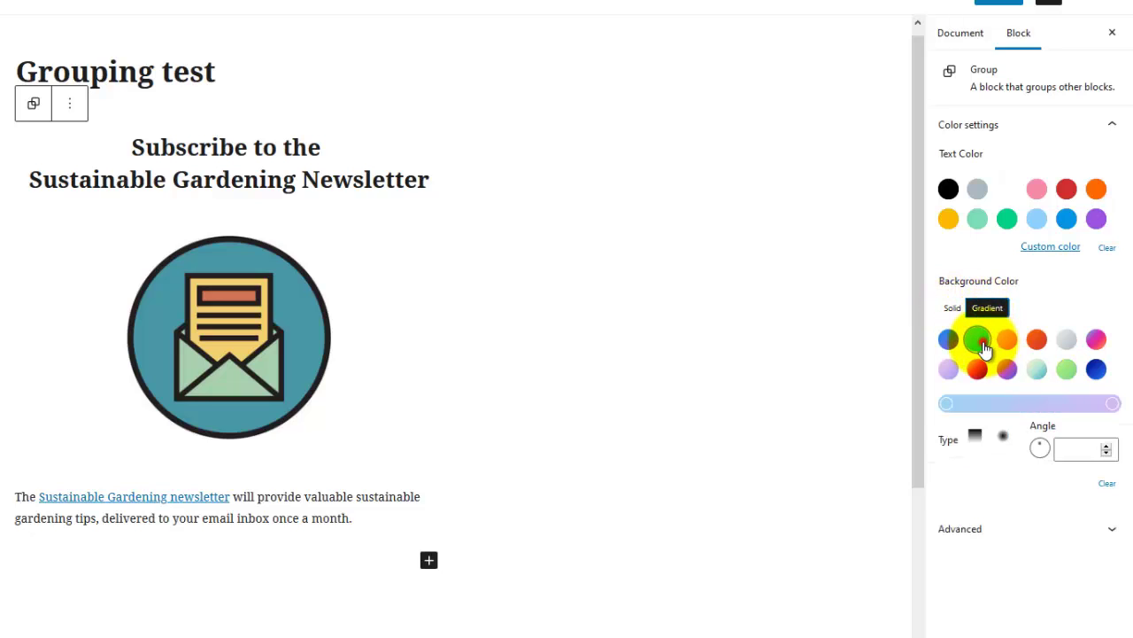
left_click(979, 340)
left_click(1005, 342)
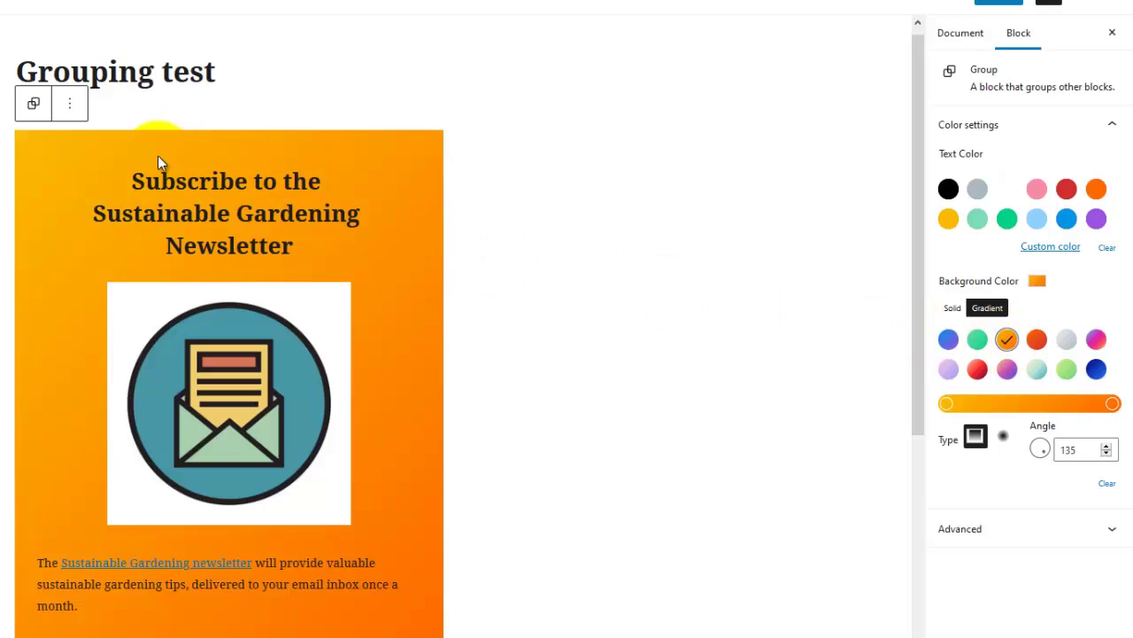
left_click(1000, 441)
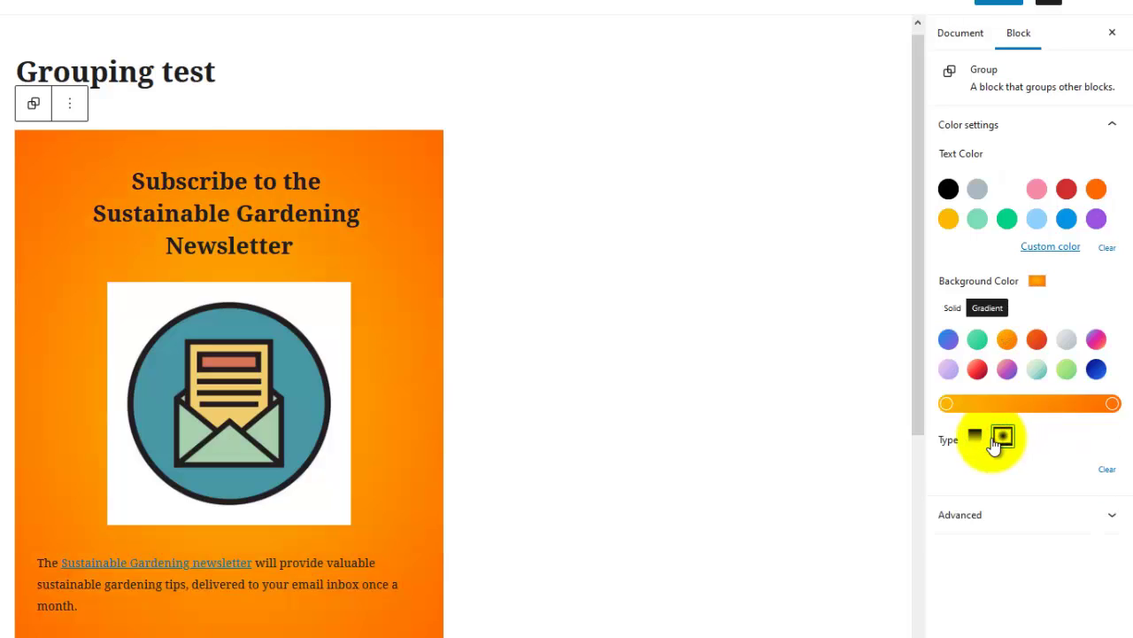
left_click(976, 439)
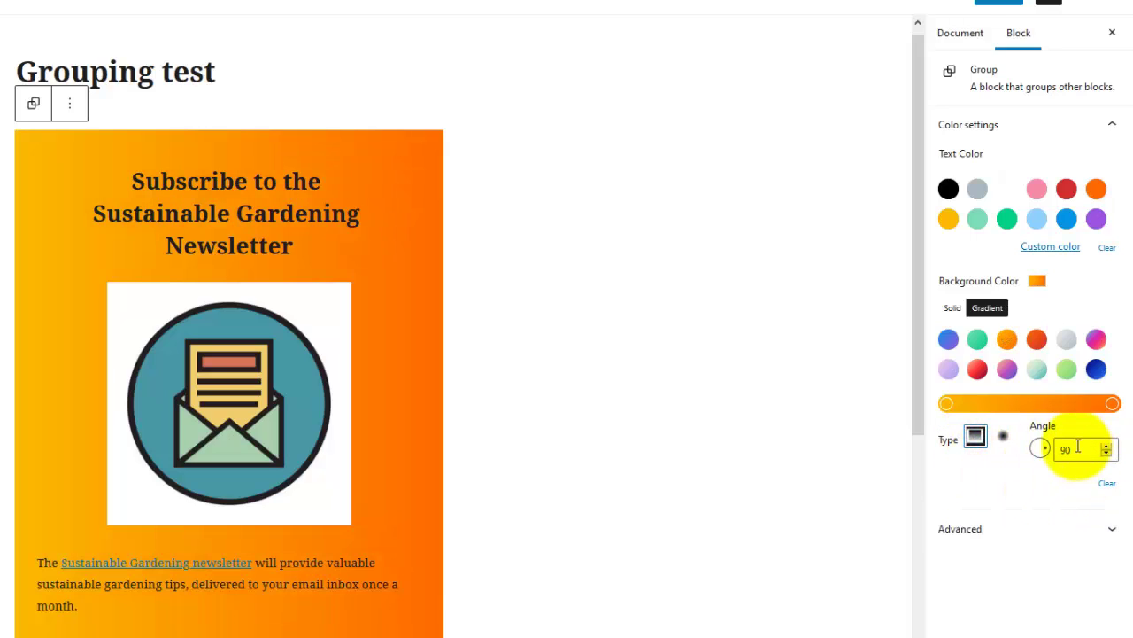
left_click(1036, 405)
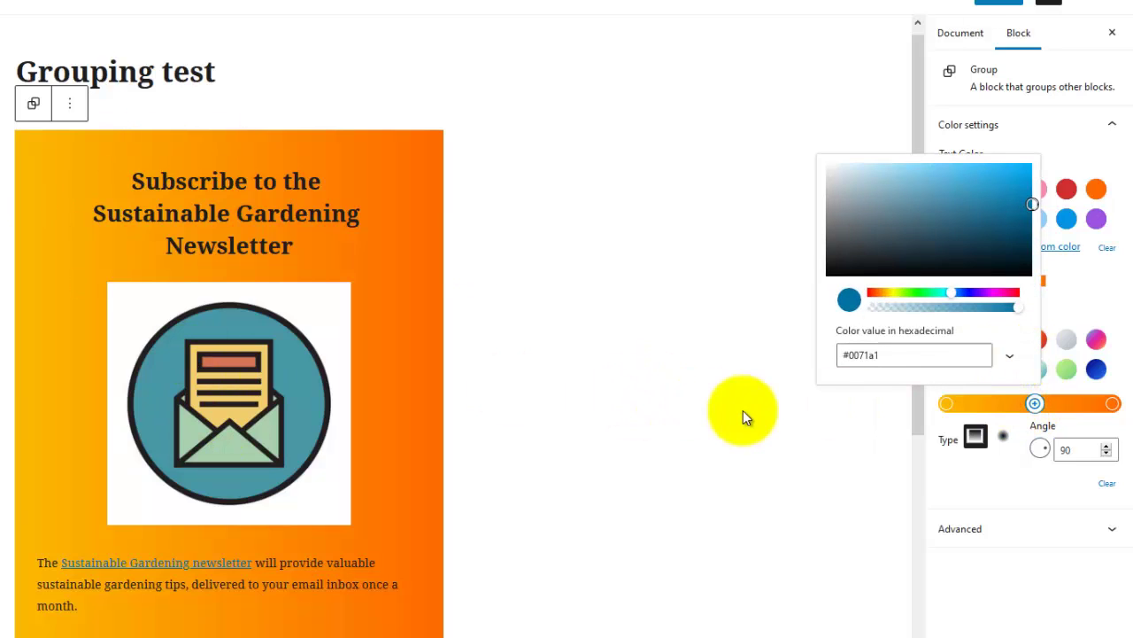
left_click(862, 468)
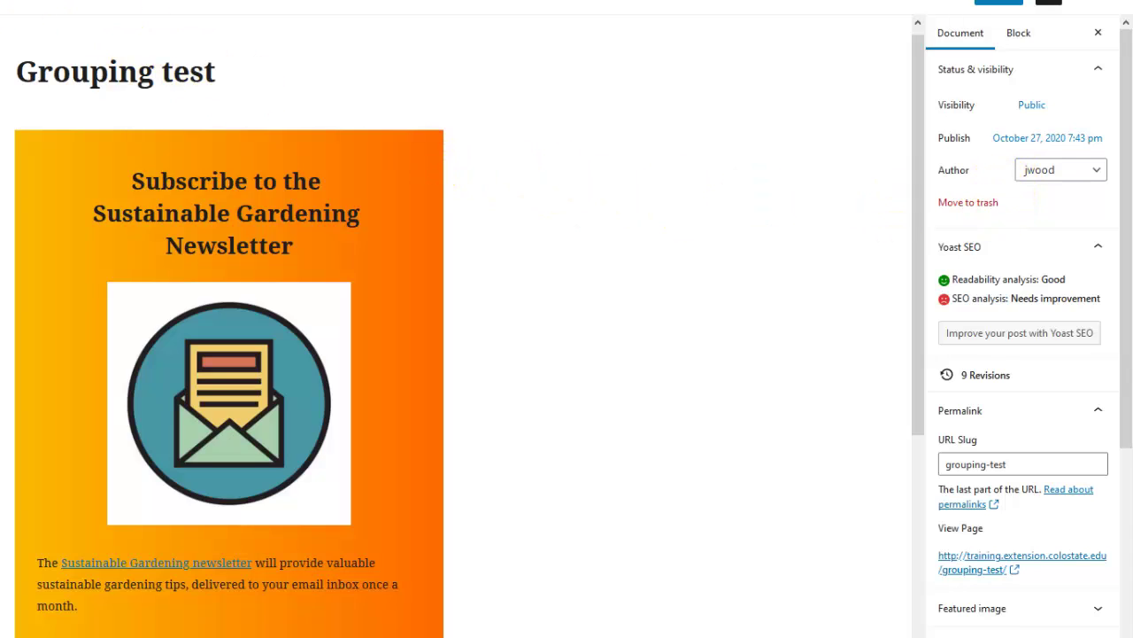
Reselect the group and change its background to the solid light grey swatch
left_click(92, 134)
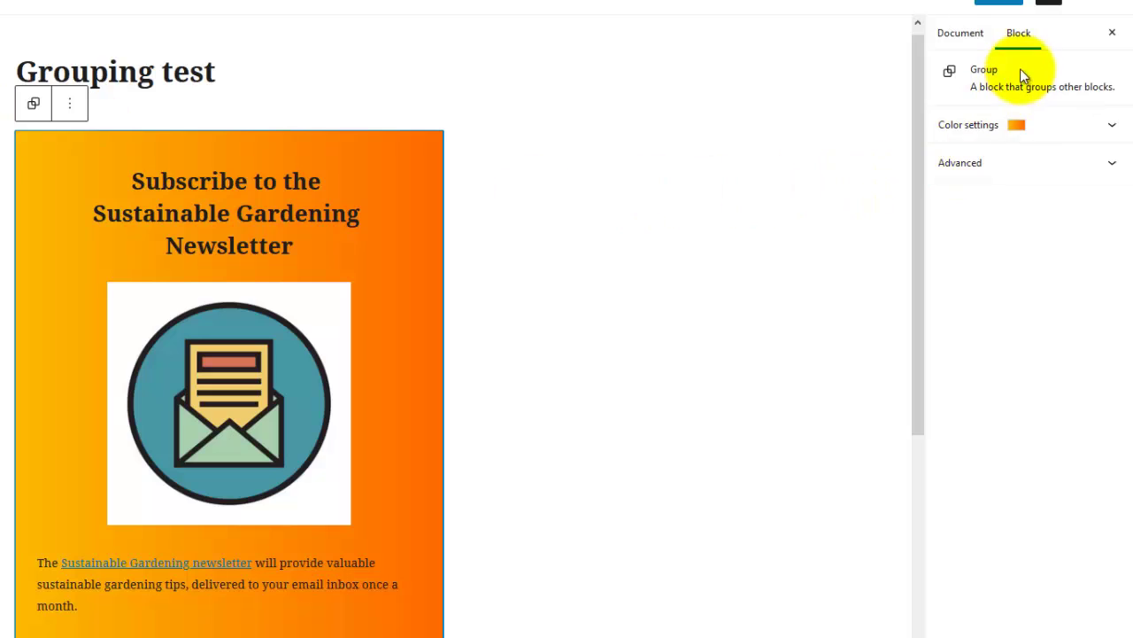
left_click(1056, 126)
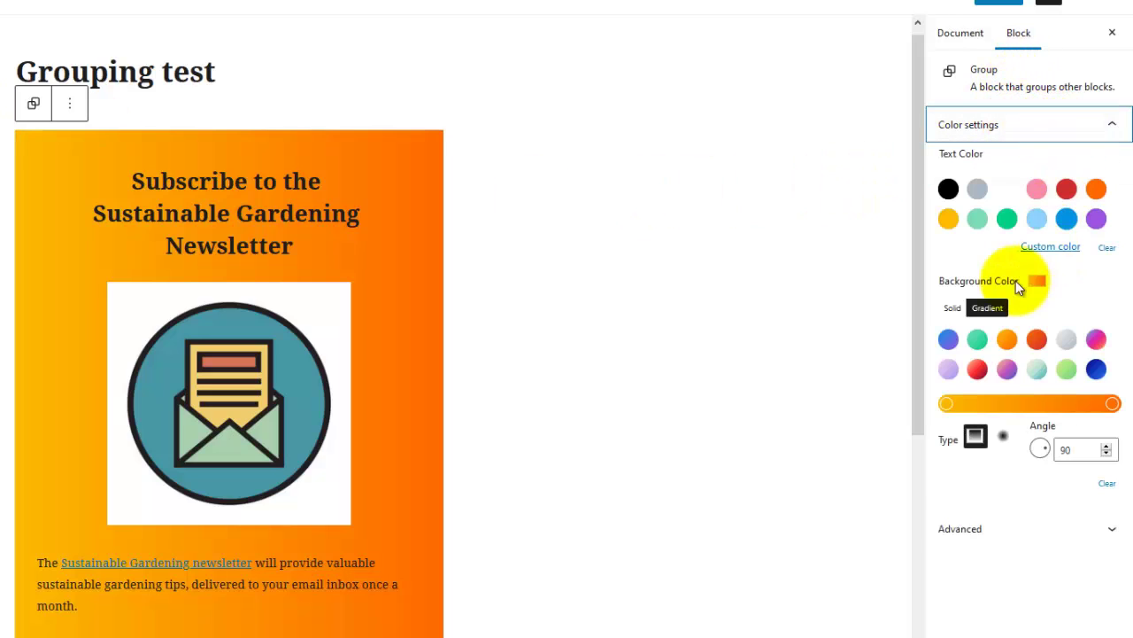
left_click(953, 308)
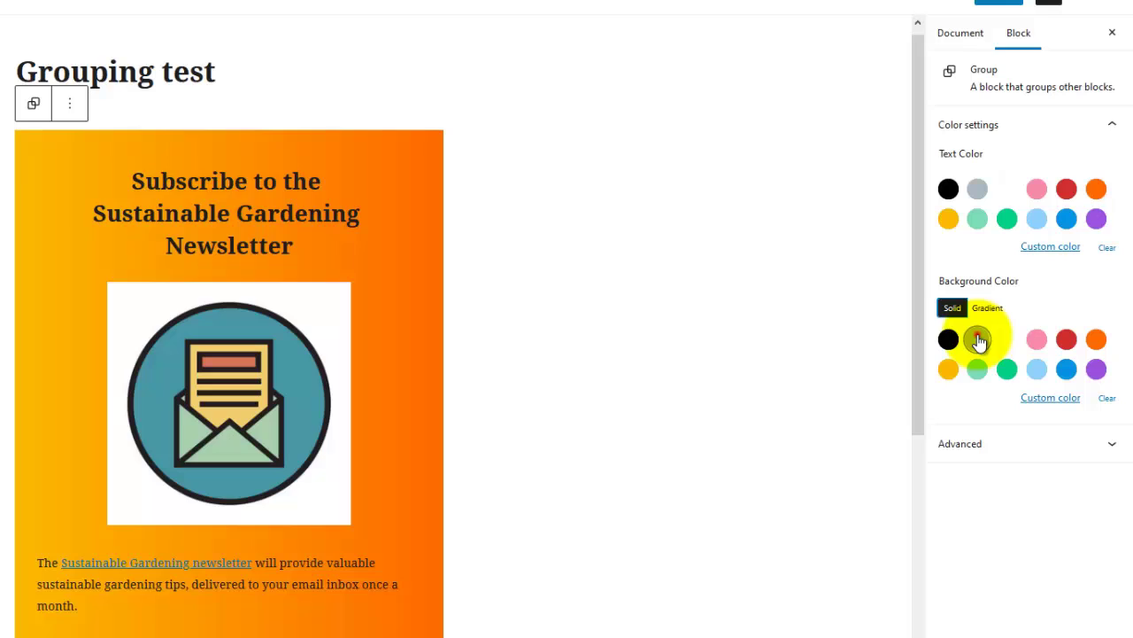
left_click(977, 340)
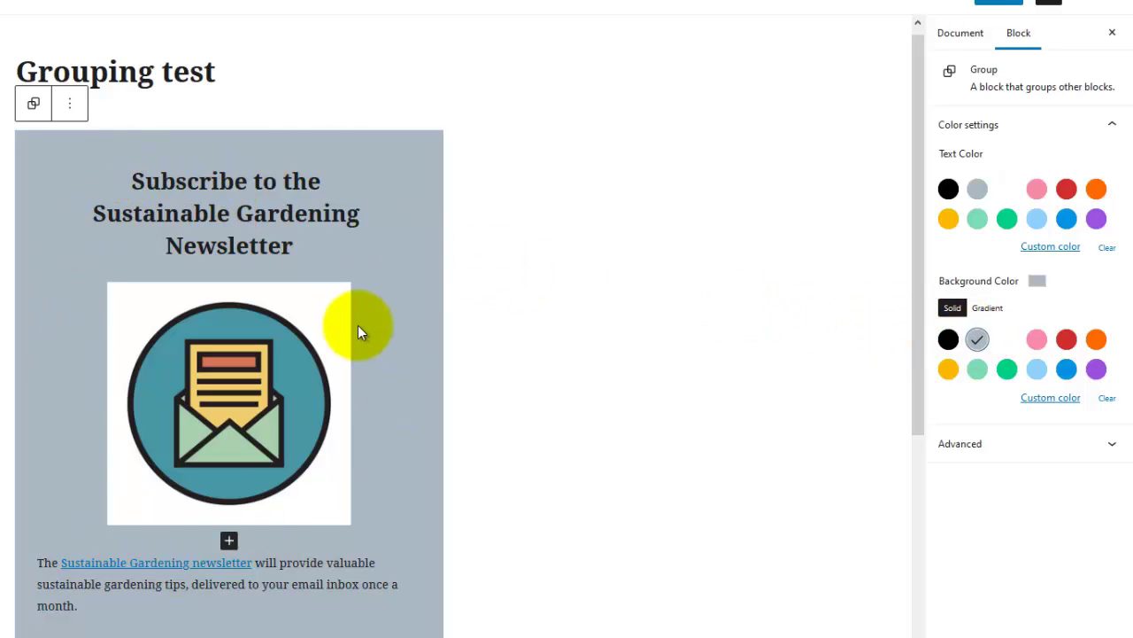
left_click(287, 409)
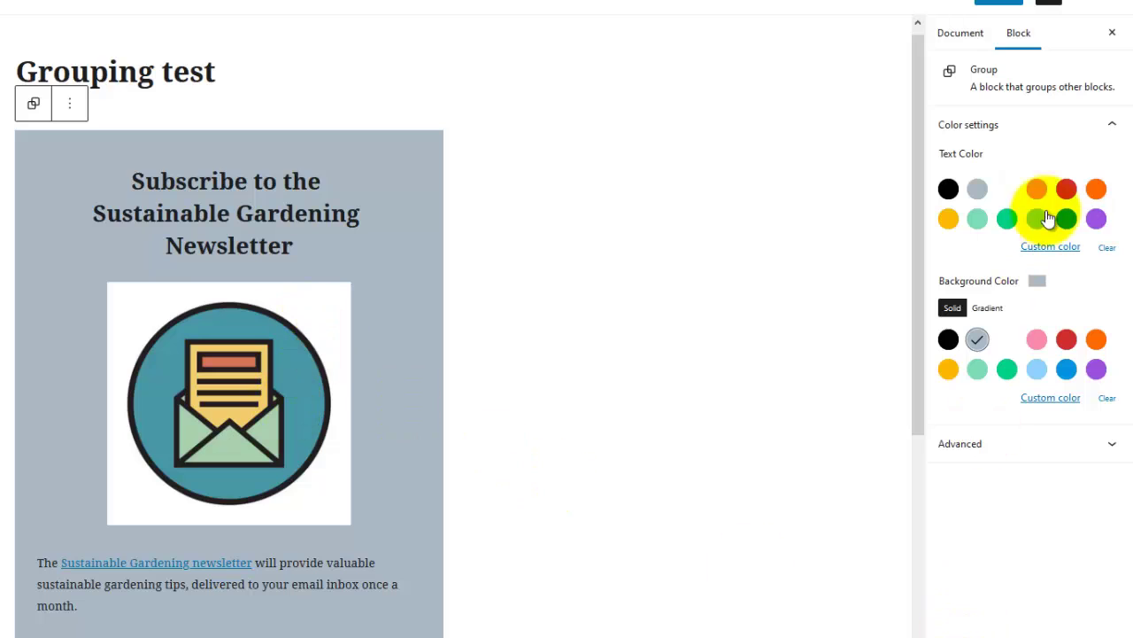
Enter 'newsletter' as the group's HTML anchor in the Advanced settings panel
left_click(976, 448)
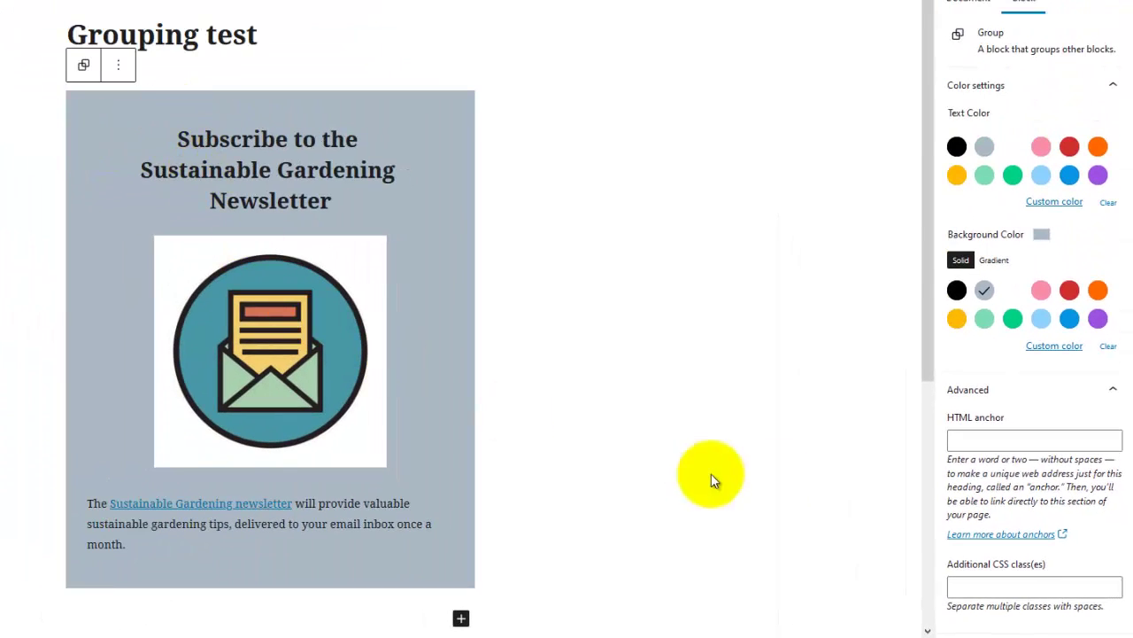
left_click(1042, 443)
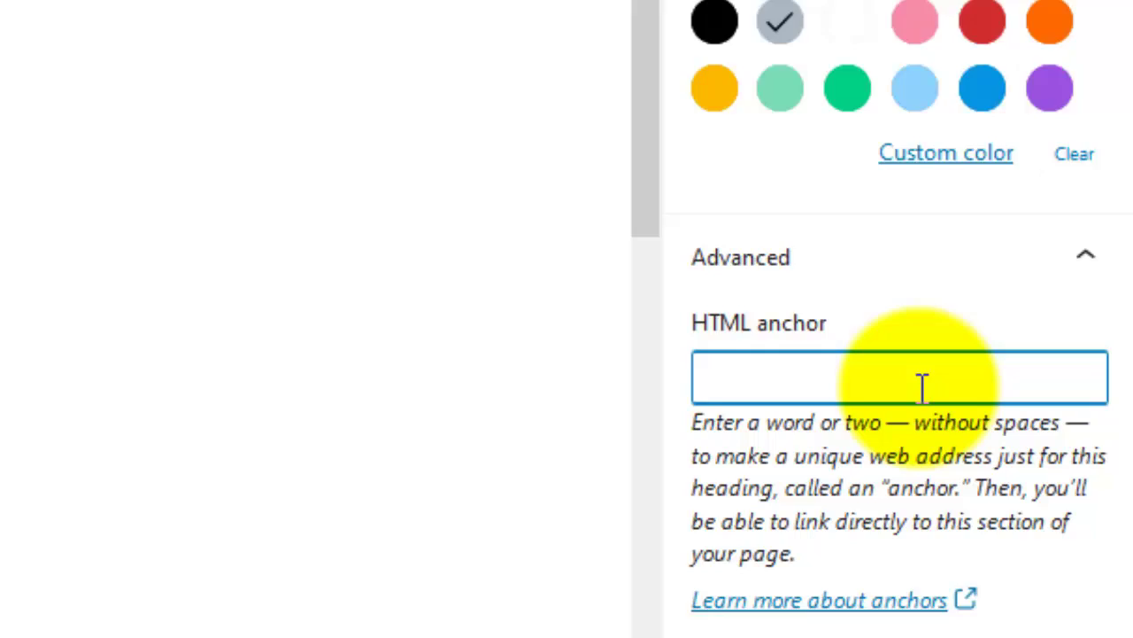
type("newsletter.")
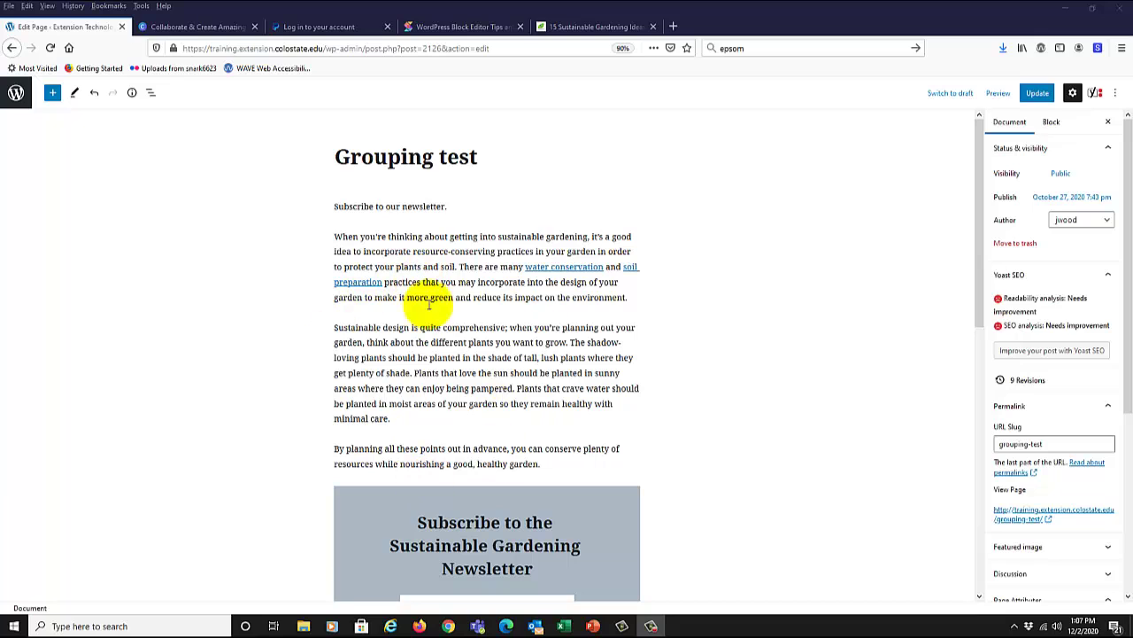
Select the newsletter Group via Block Navigation and confirm its HTML anchor reads 'newsletter'
scroll(539, 380, "down", 3)
scroll(487, 355, "down", 2)
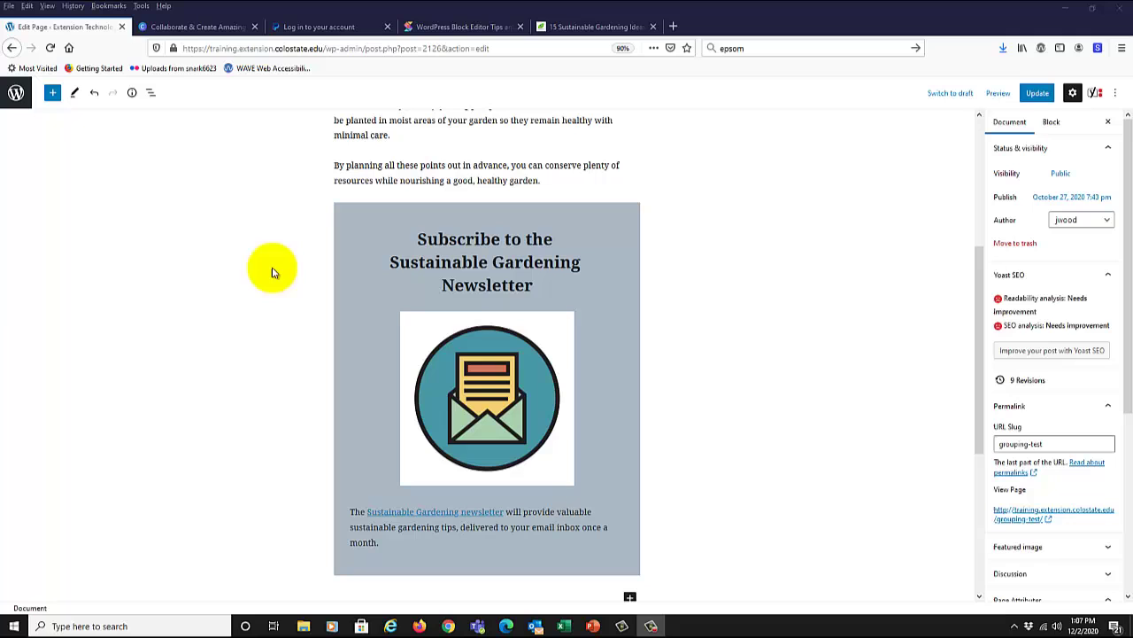
scroll(433, 253, "up", 2)
scroll(434, 247, "up", 3)
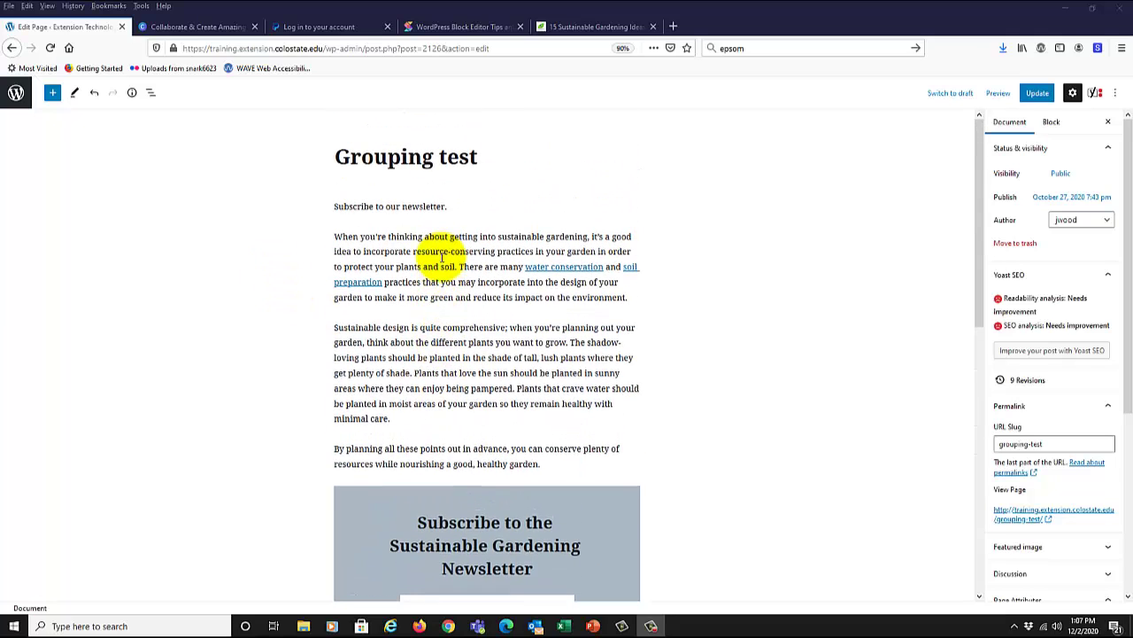
scroll(407, 200, "down", 1)
scroll(421, 247, "down", 3)
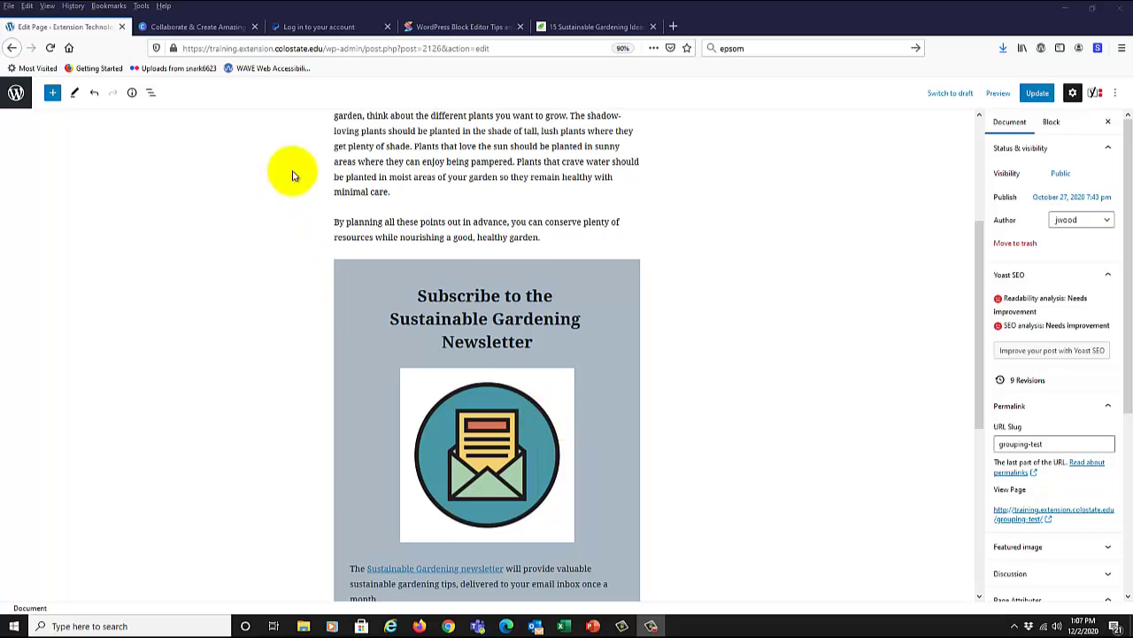
left_click(151, 92)
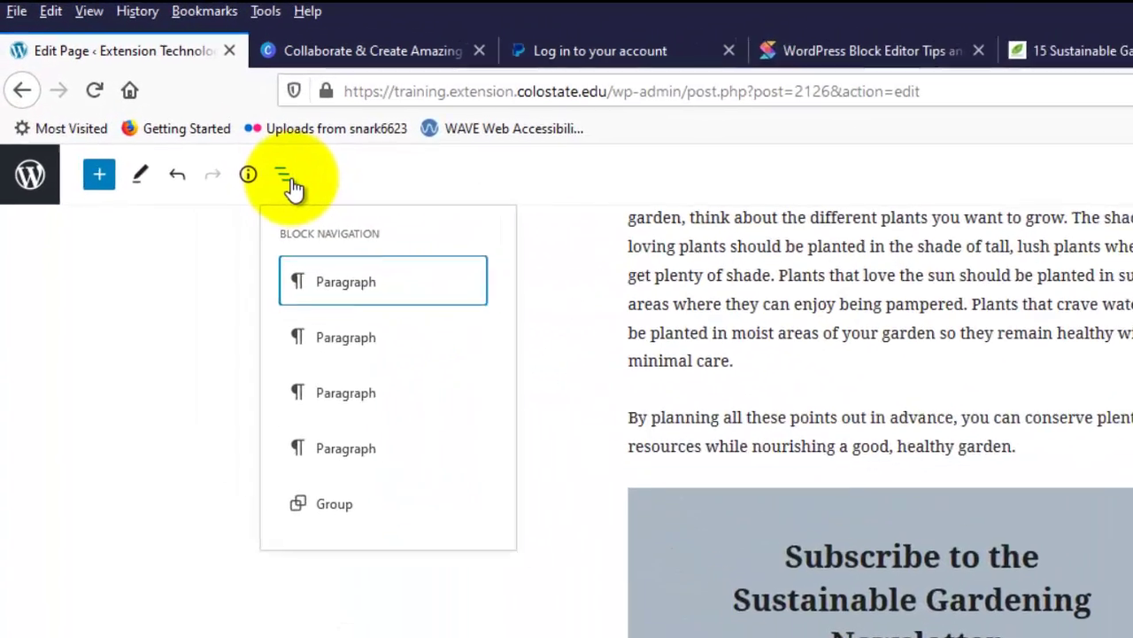
left_click(309, 443)
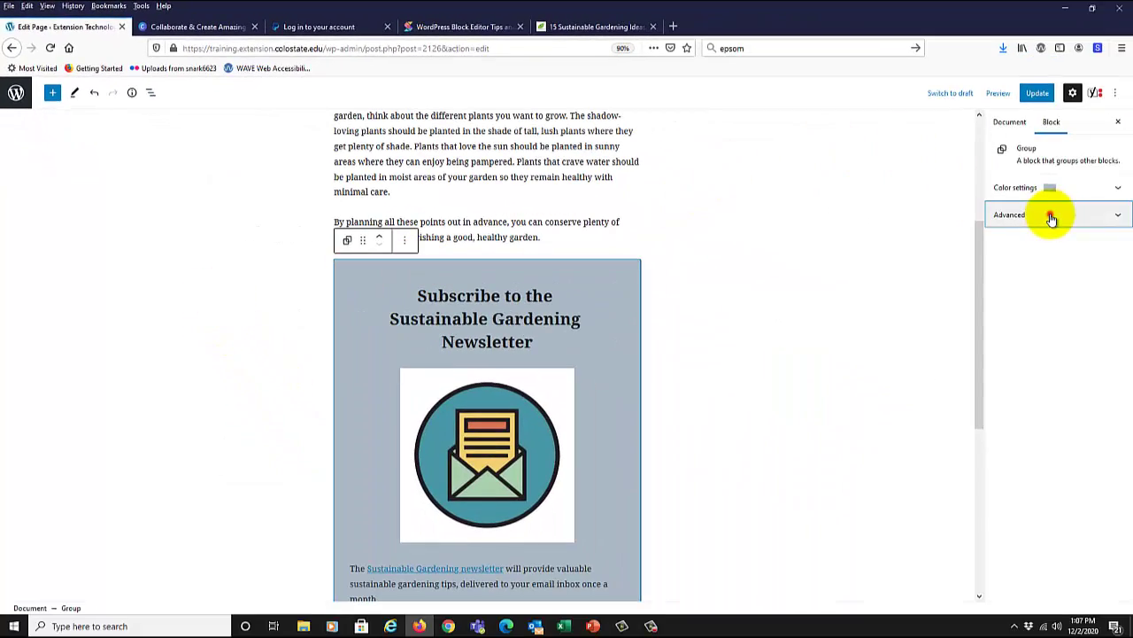
left_click(1049, 215)
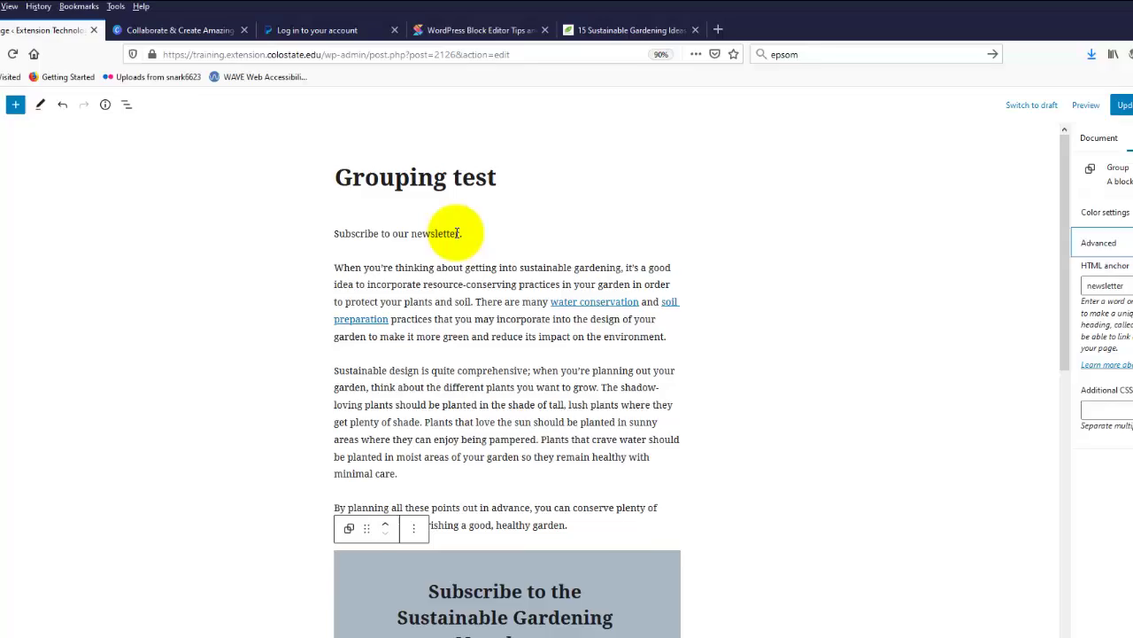
Link the 'Subscribe to our newsletter' sentence to #newsletter, then deselect the paragraph
left_click_drag(534, 369, 342, 377)
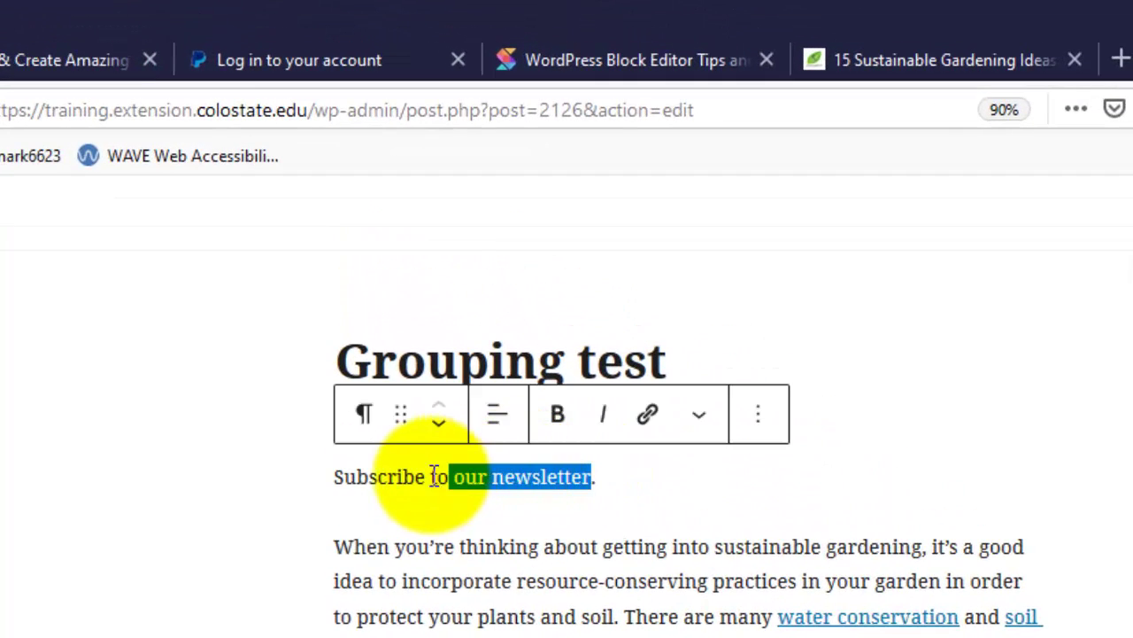
left_click_drag(345, 487, 336, 485)
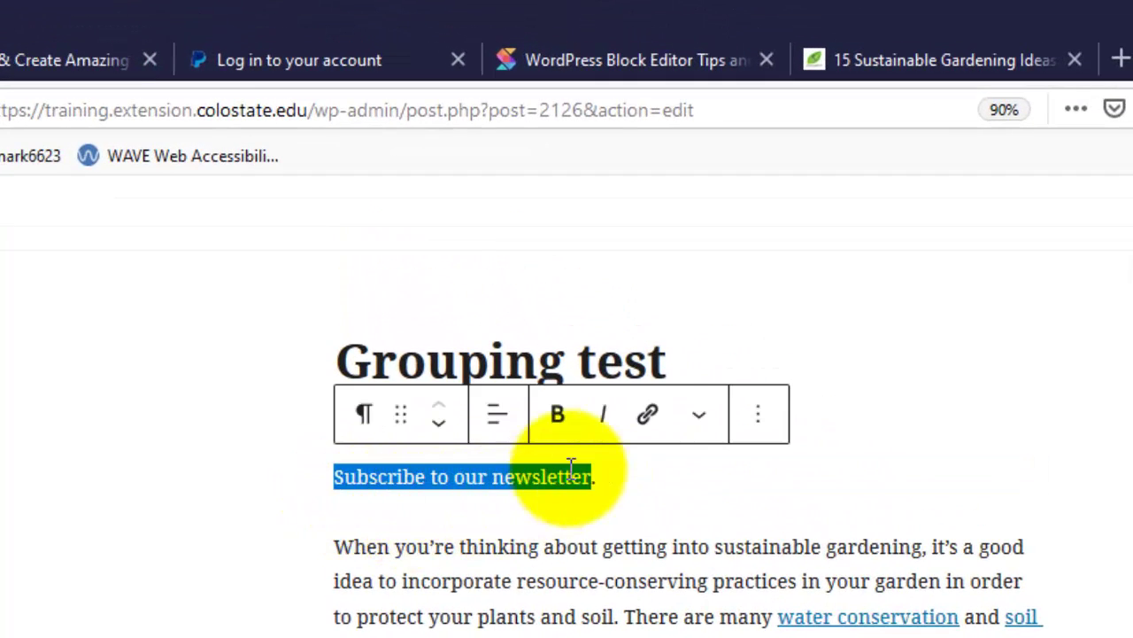
left_click(648, 416)
type("#")
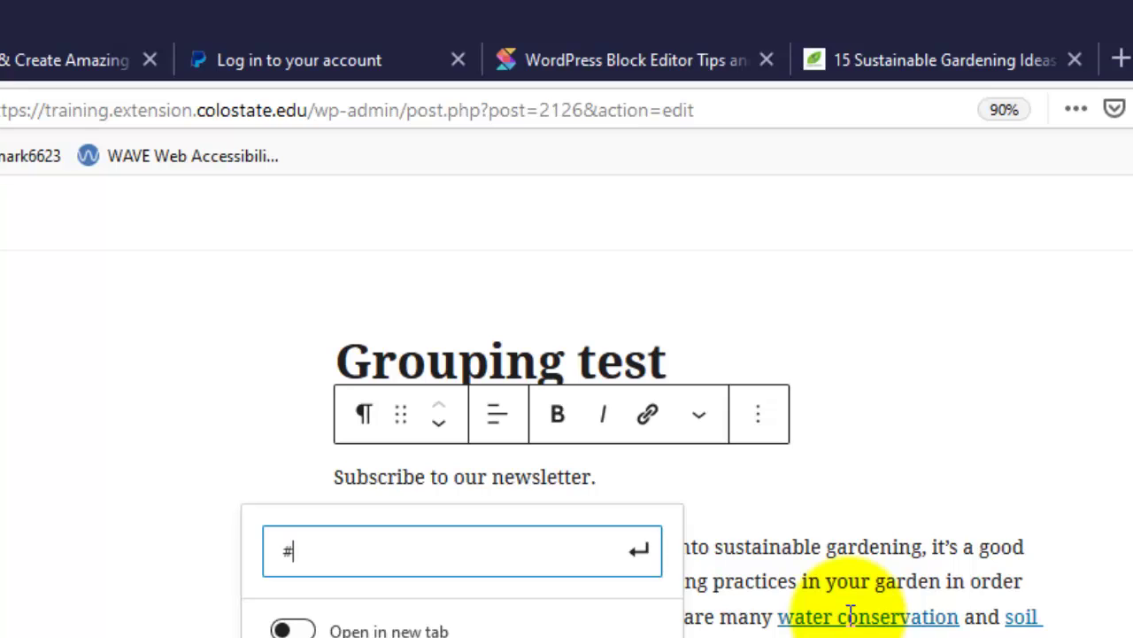
type("newsletter")
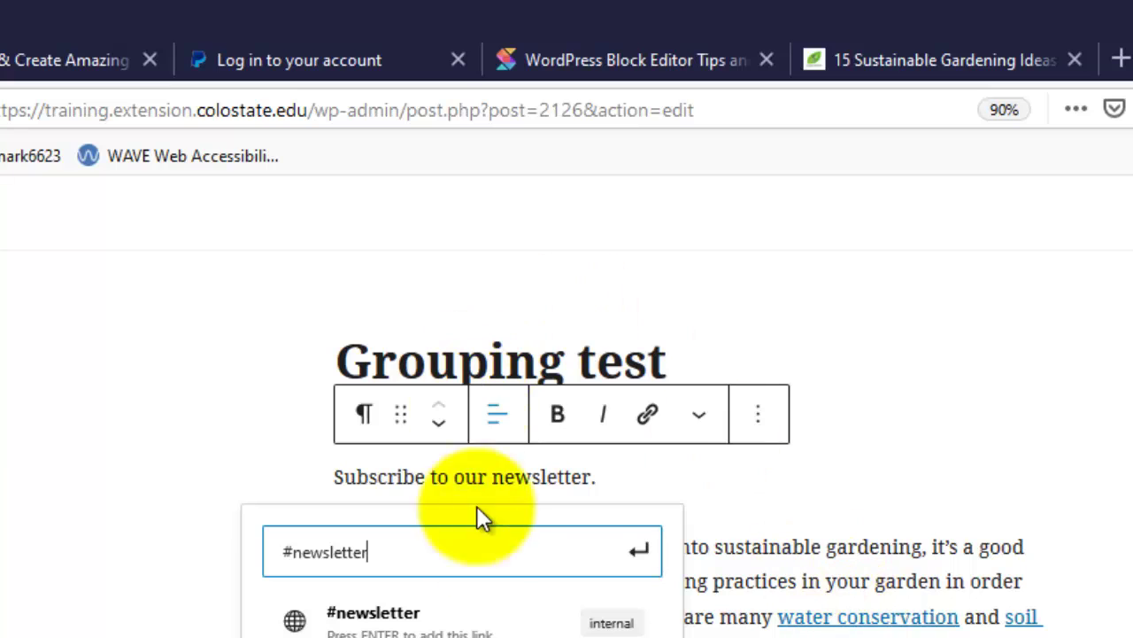
left_click(641, 552)
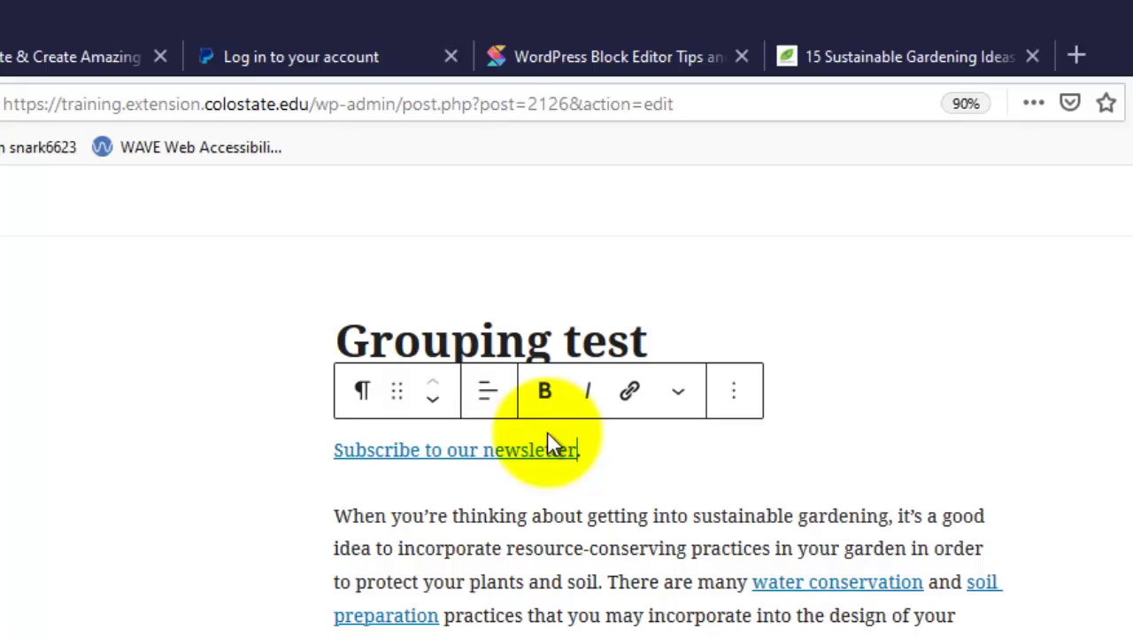
left_click(191, 301)
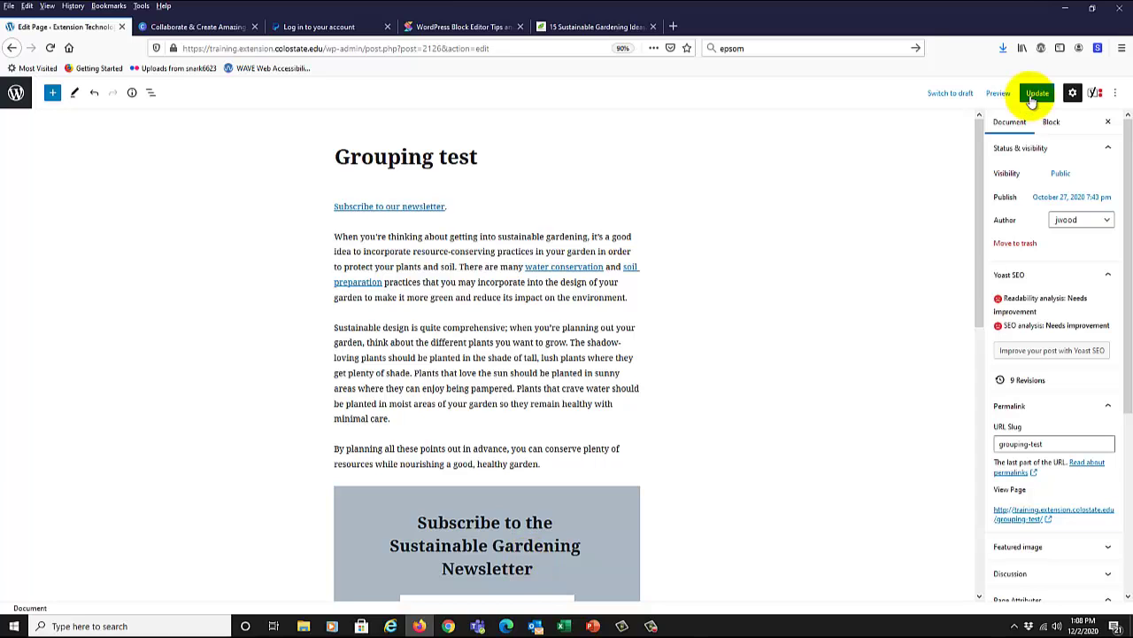
left_click(996, 93)
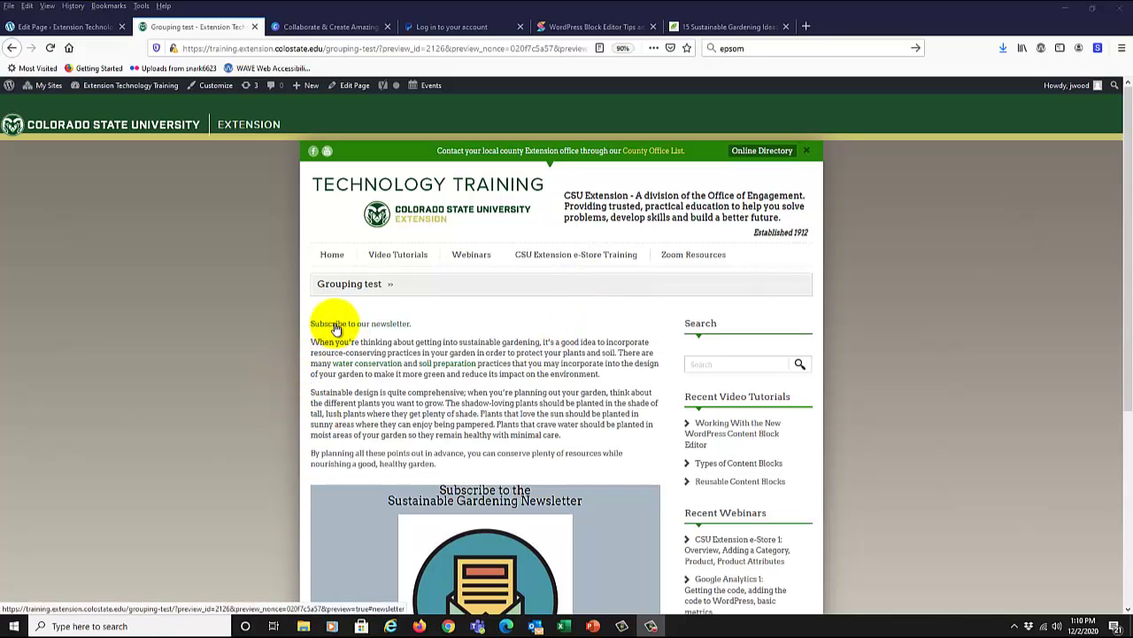
scroll(332, 327, "down", 5)
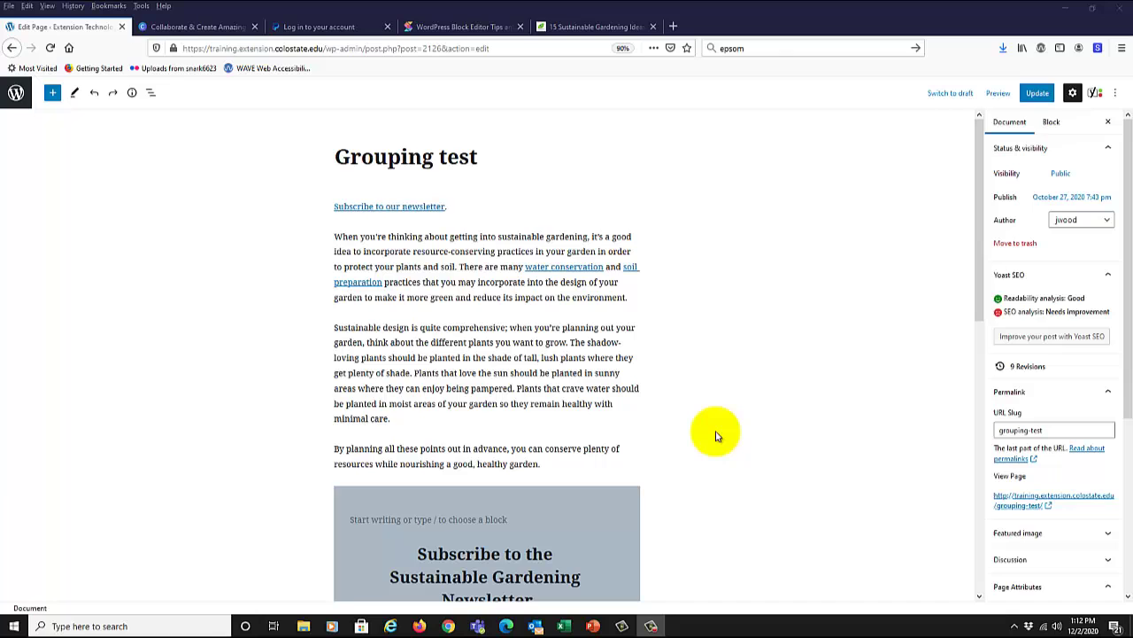
Select the newsletter Group in Block Navigation and save it as reusable 'newsletter subscribe block'
scroll(743, 431, "down", 3)
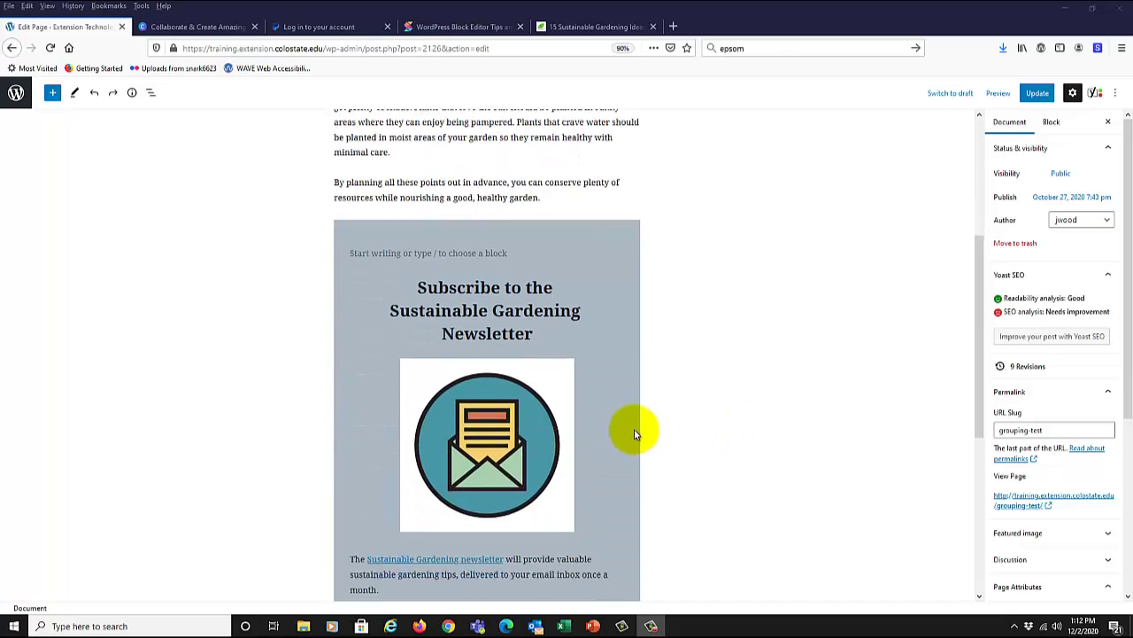
scroll(634, 433, "down", 2)
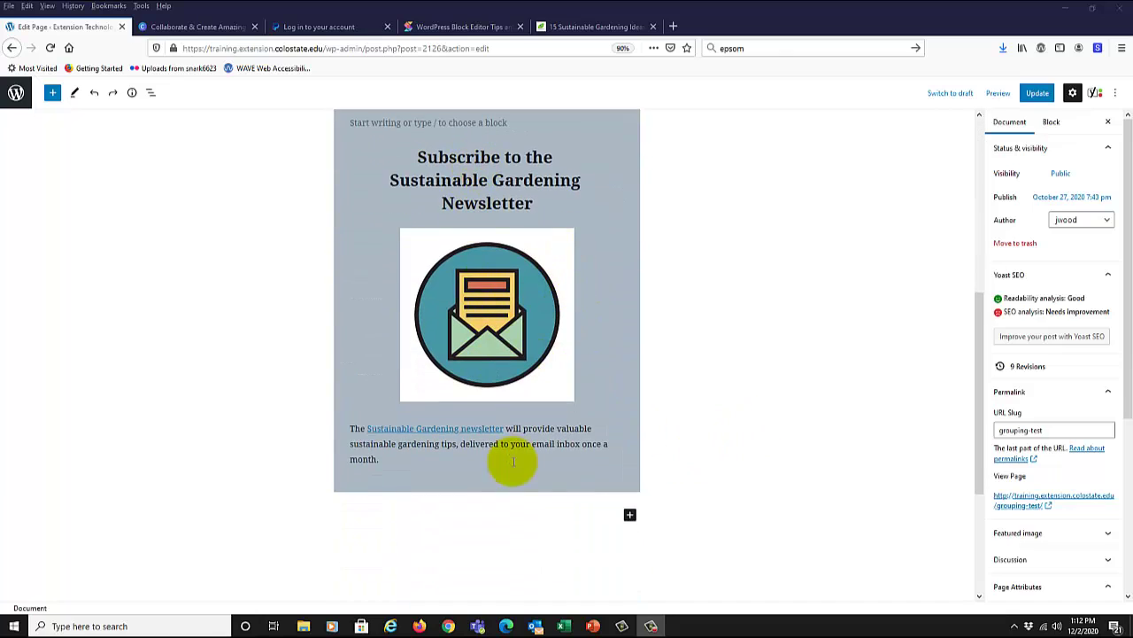
mouse_move(486, 413)
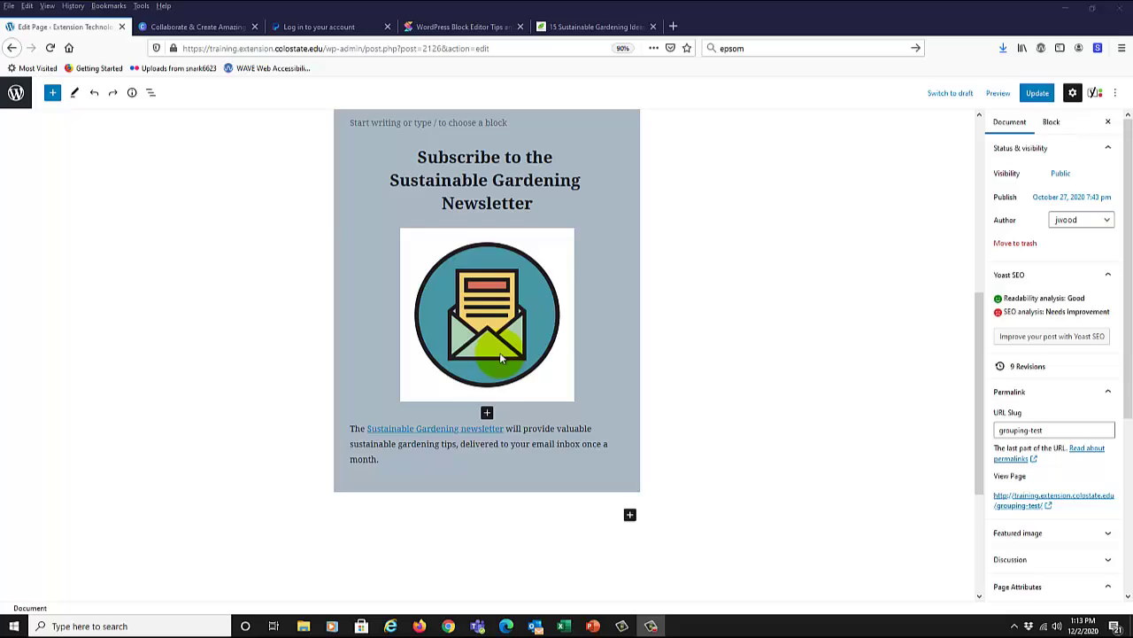
scroll(423, 127, "up", 3)
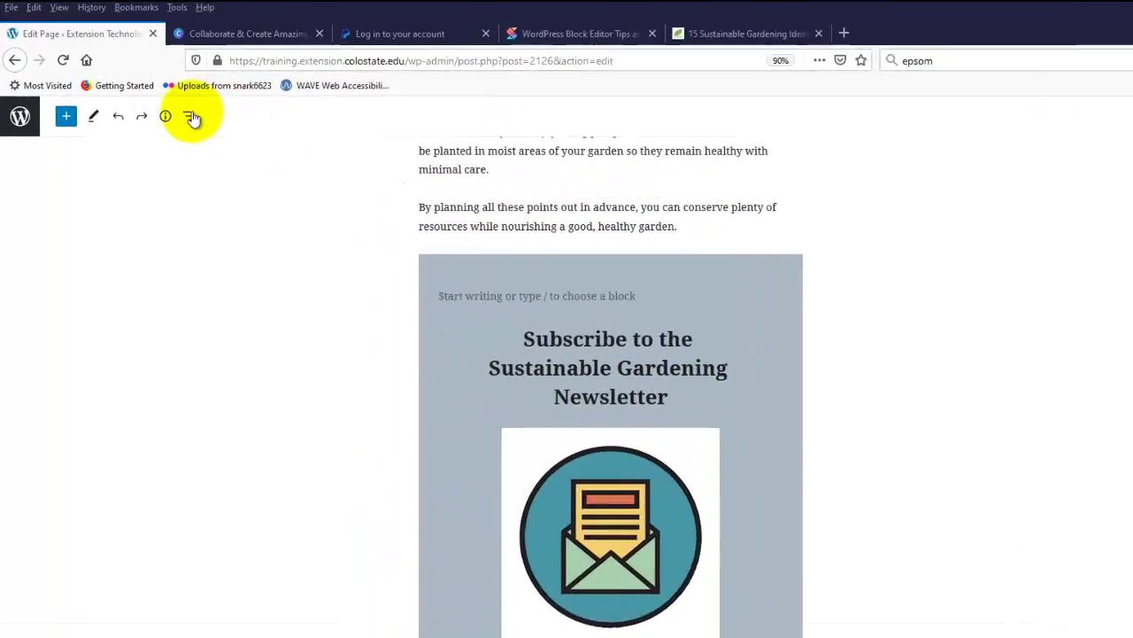
left_click(151, 92)
left_click(363, 559)
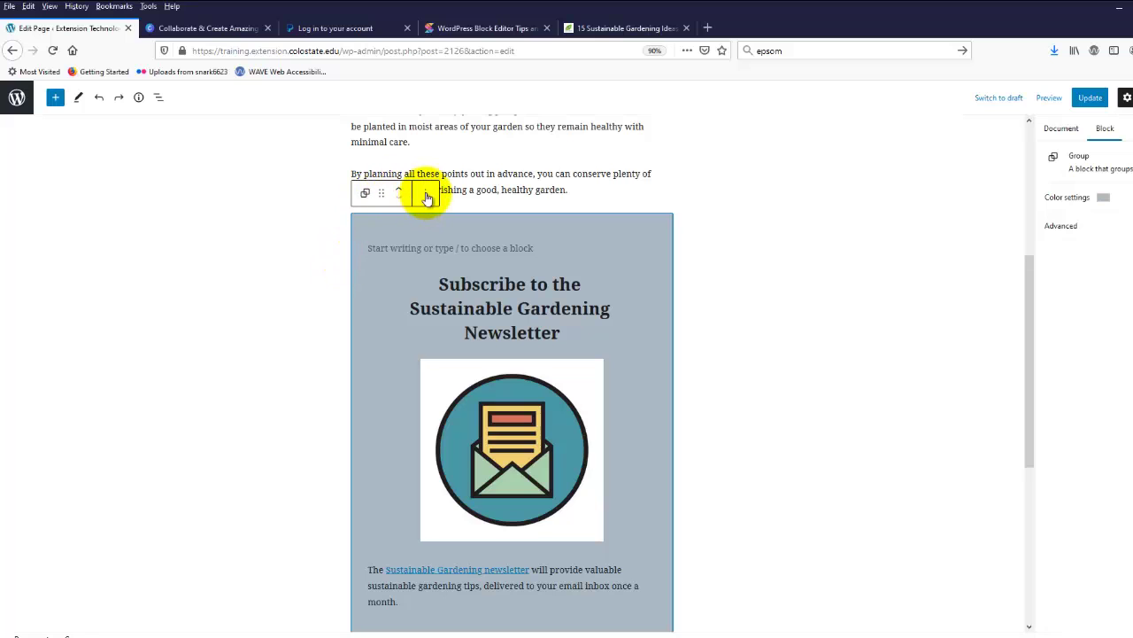
left_click(425, 193)
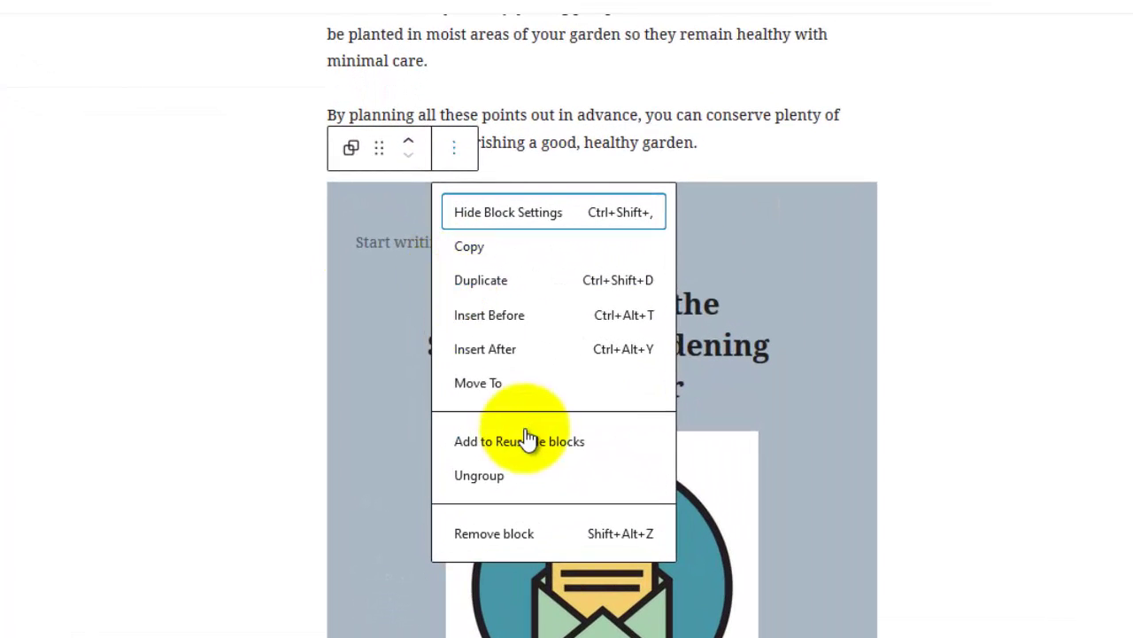
left_click(574, 450)
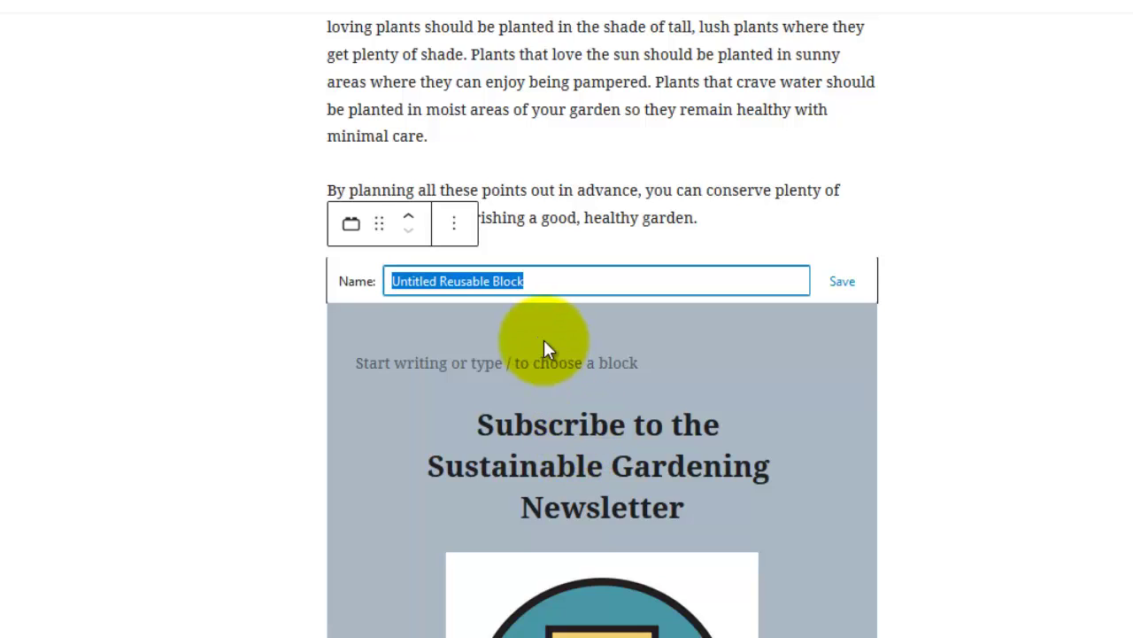
type("ewsle")
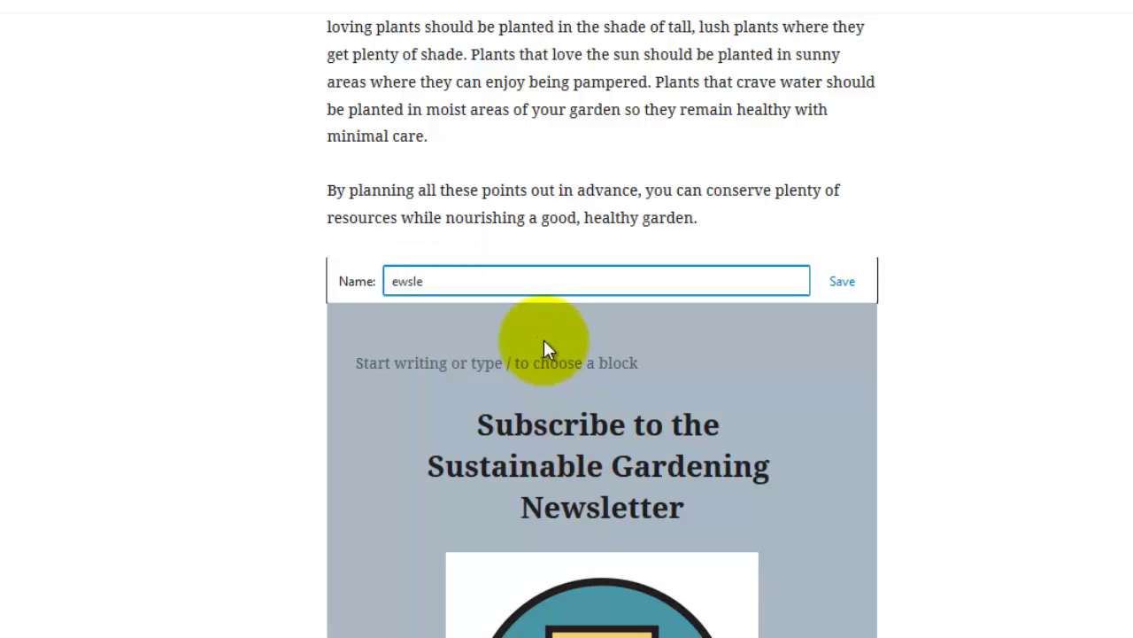
type("tter sub")
type("scribe b")
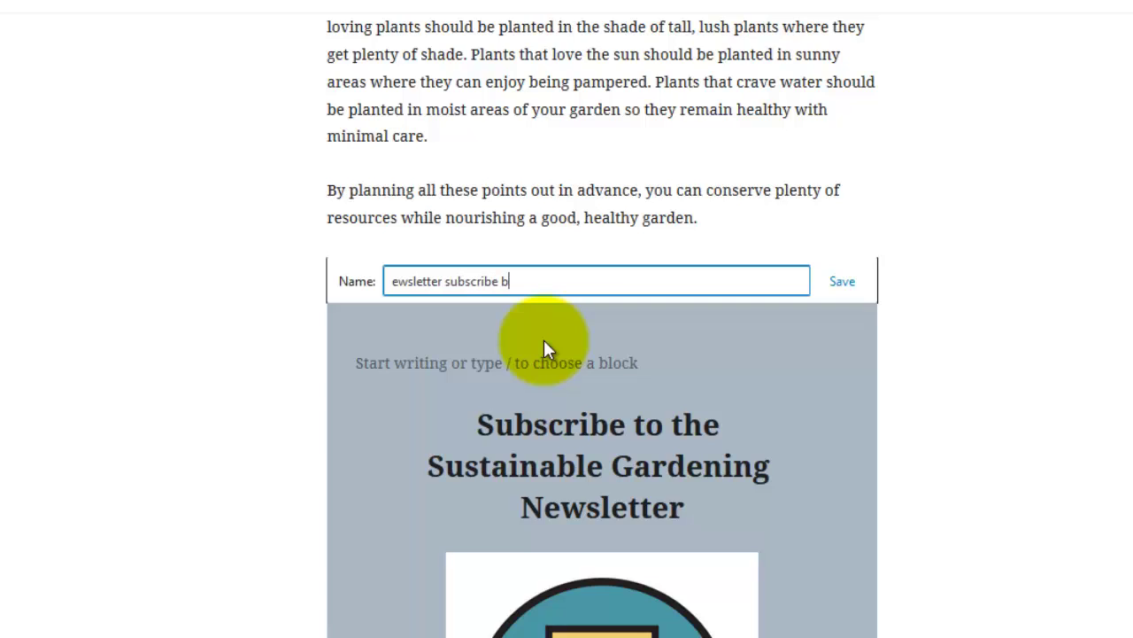
type("lock")
left_click(389, 281)
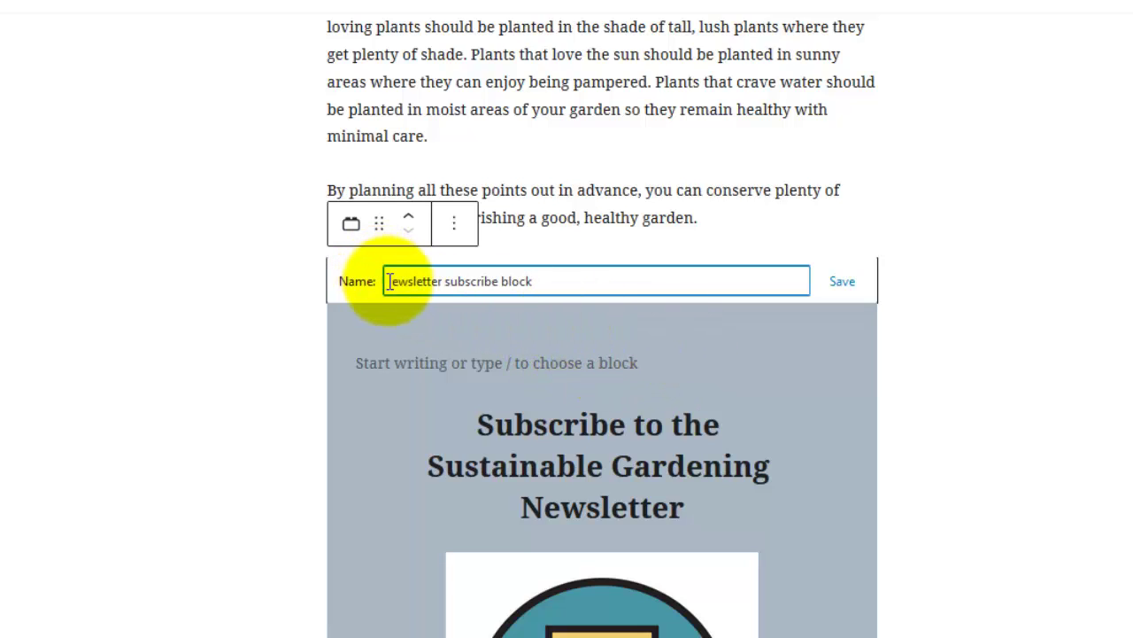
mouse_move(502, 370)
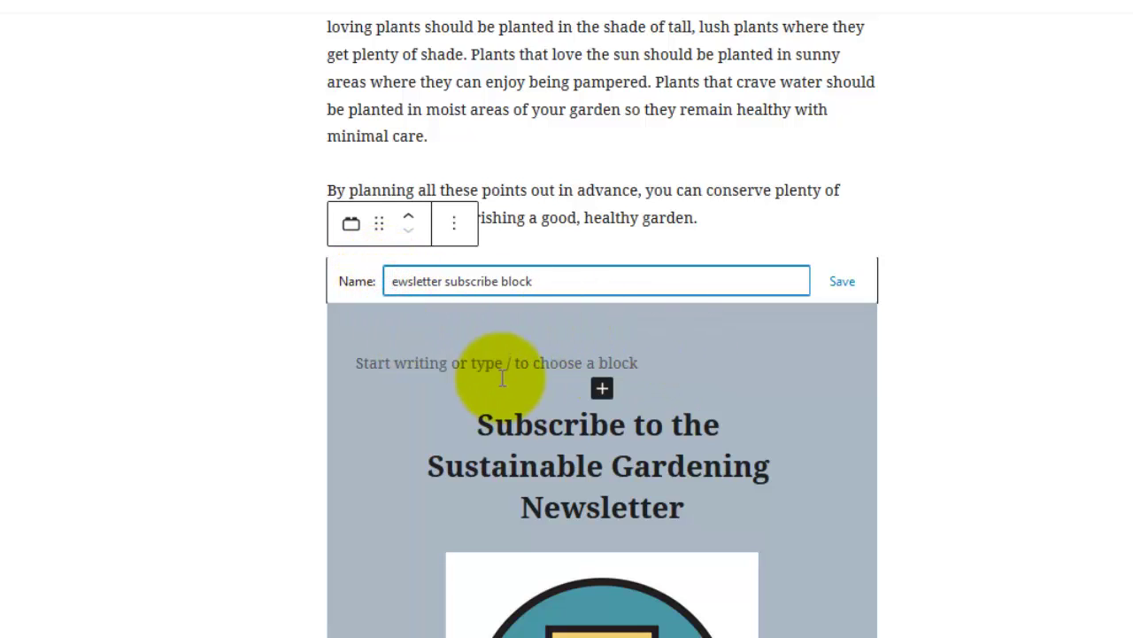
type("n")
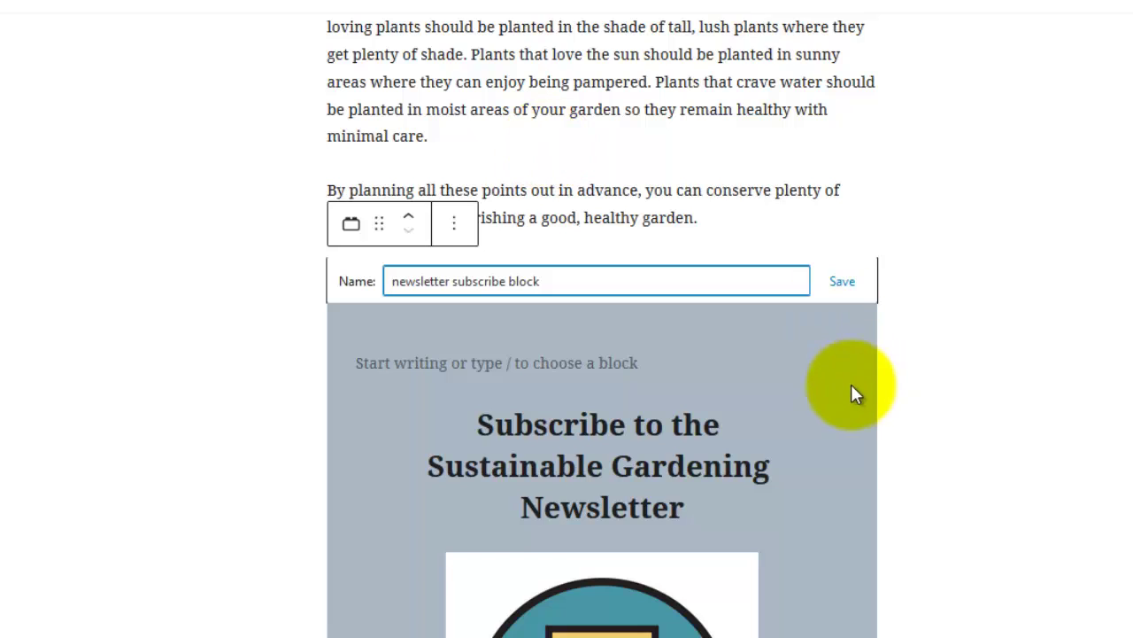
left_click(842, 282)
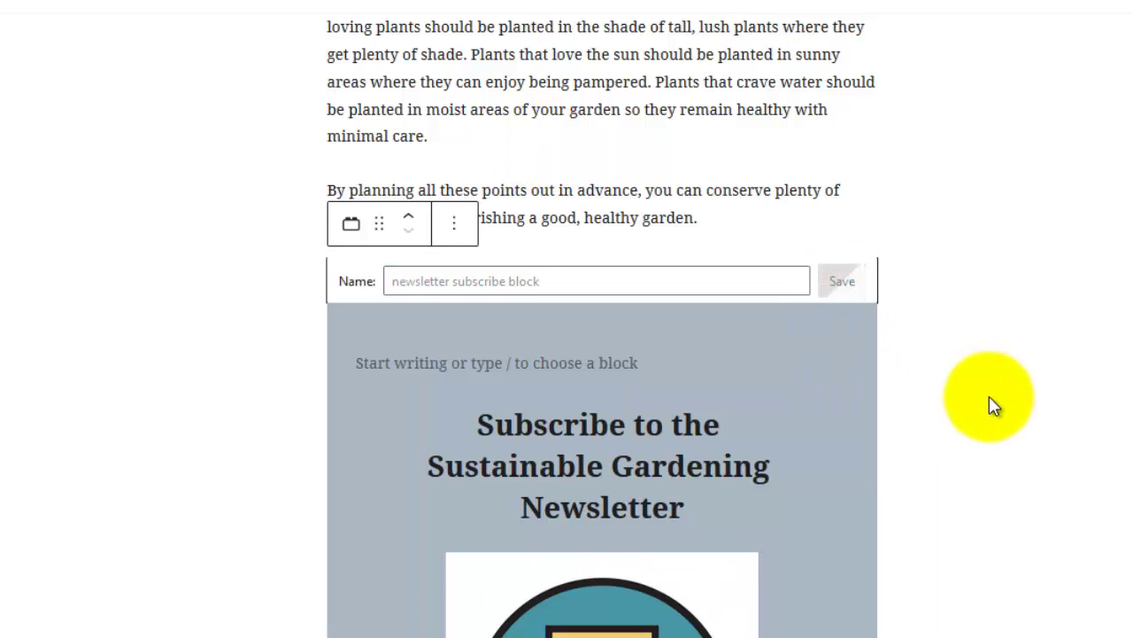
Insert the reusable 'newsletter subscribe block' below the group, found by searching 'newsl'
scroll(994, 412, "down", 5)
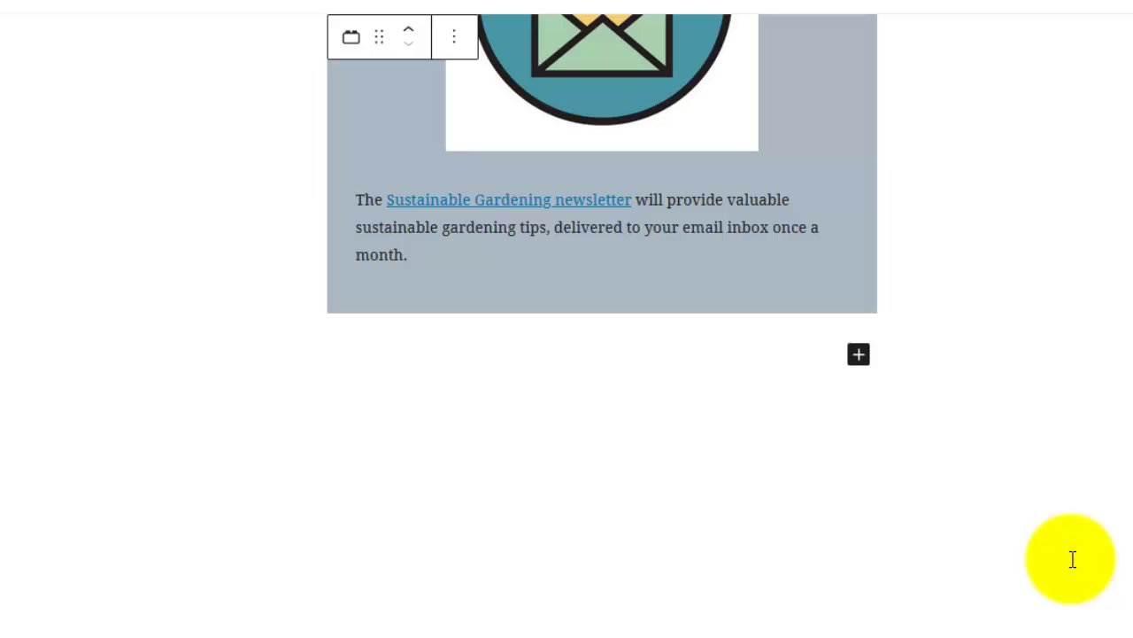
left_click(859, 356)
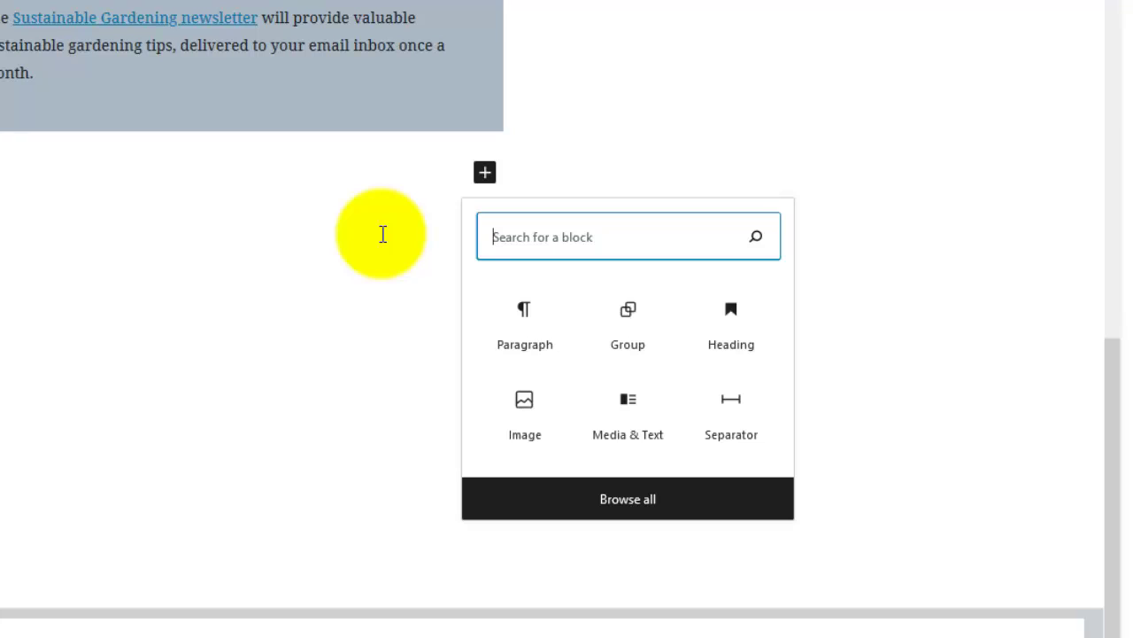
type("newsl")
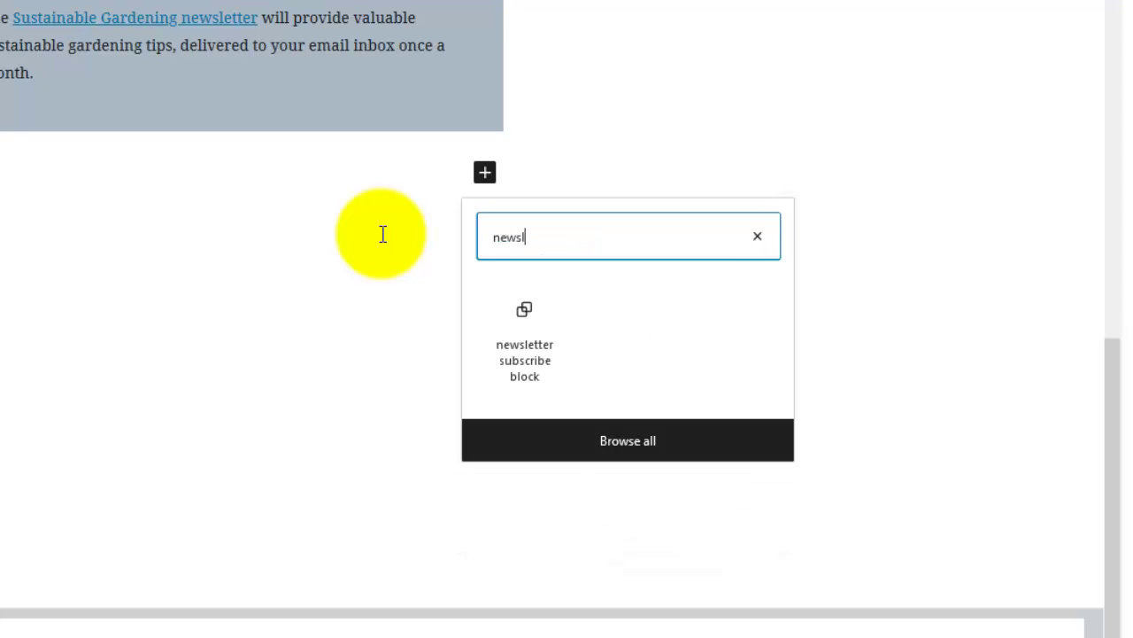
left_click(524, 334)
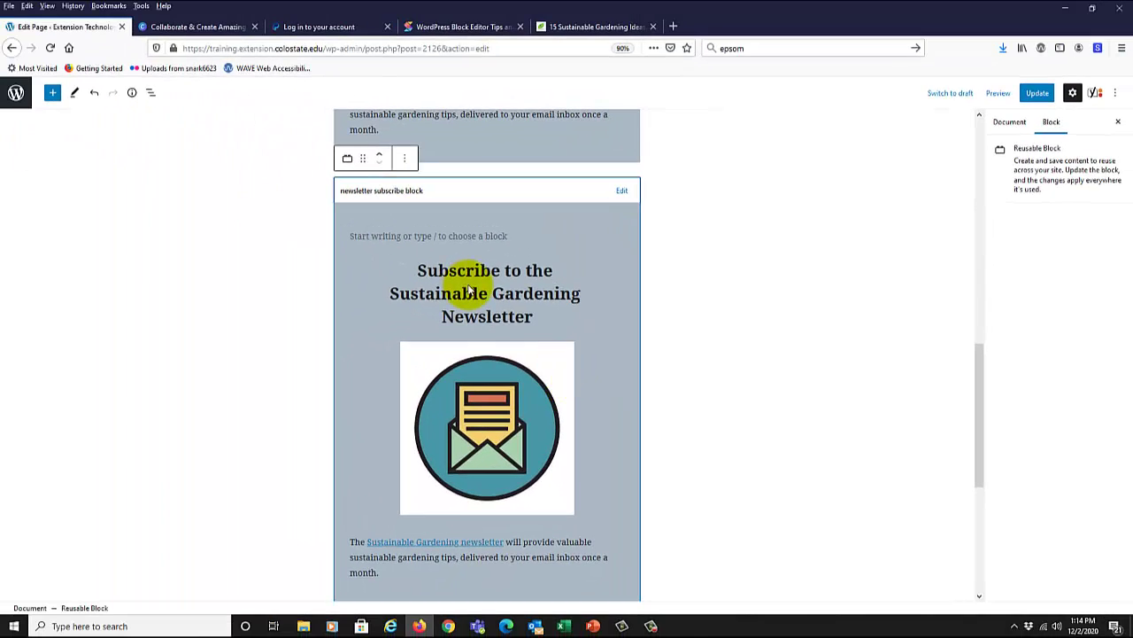
Select the upper reusable newsletter block in Block Navigation and convert it to a regular block
scroll(617, 315, "up", 2)
scroll(617, 316, "up", 2)
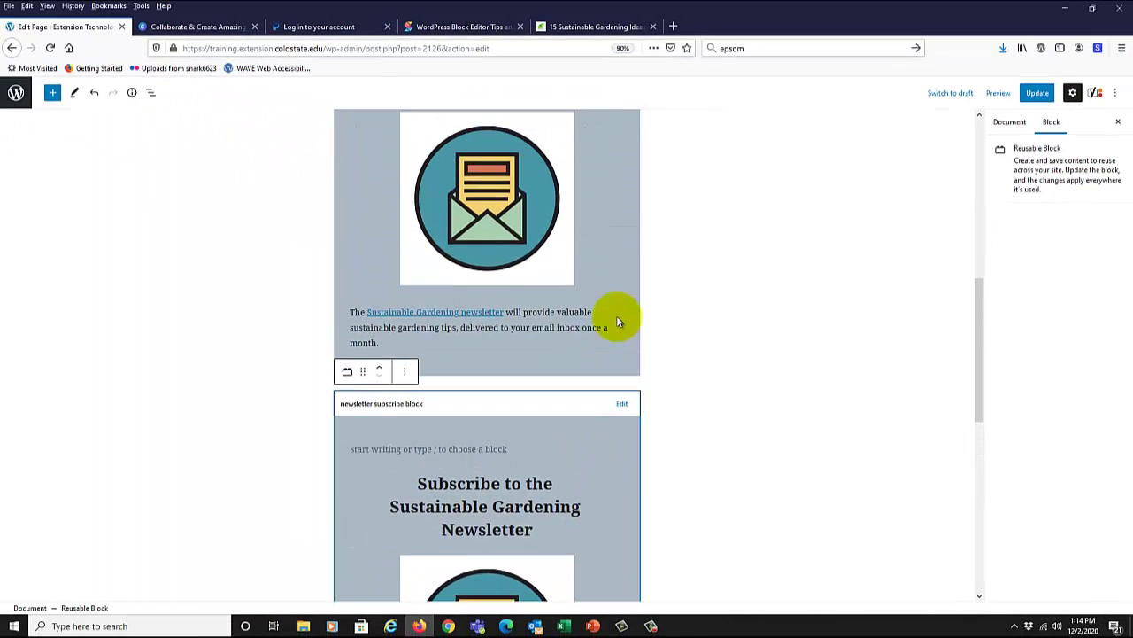
scroll(615, 316, "up", 3)
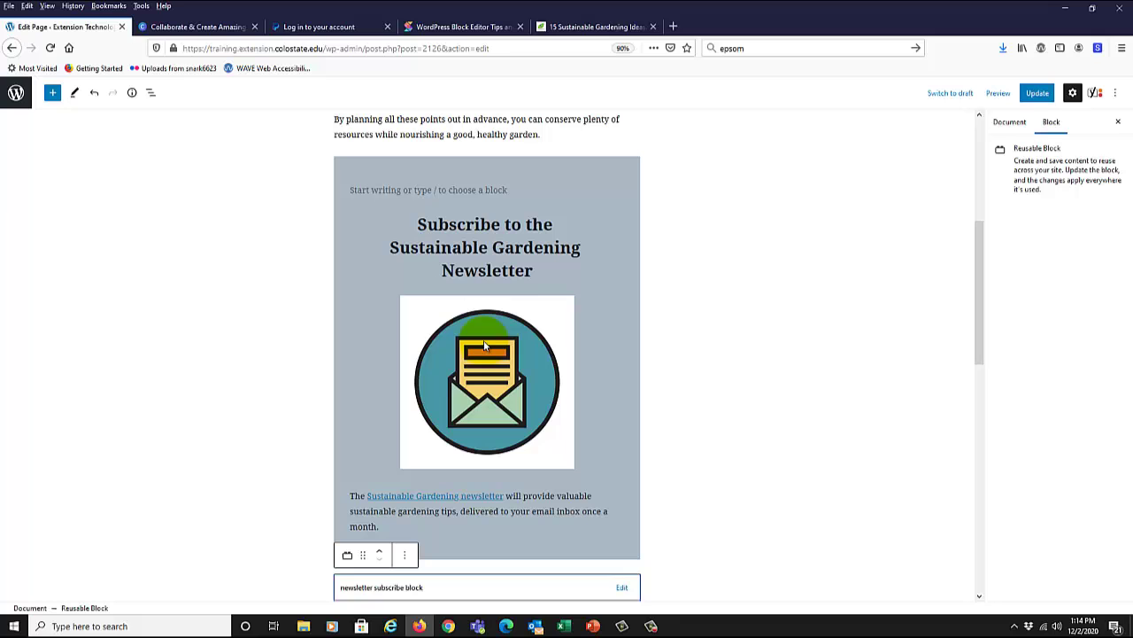
left_click(427, 337)
left_click(150, 92)
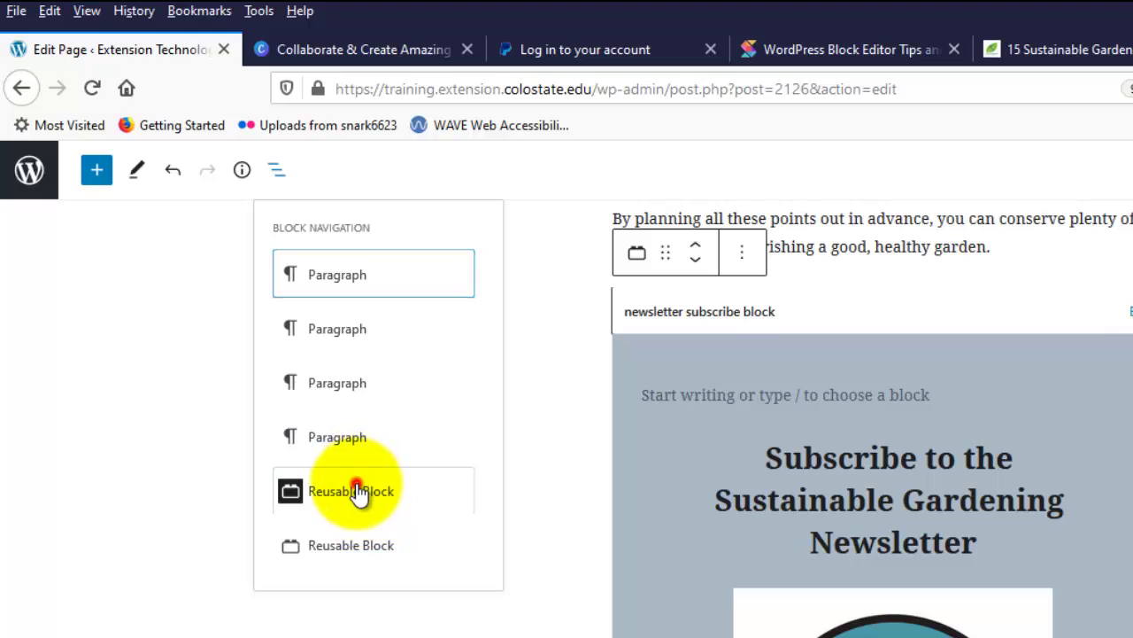
left_click(343, 462)
left_click(742, 253)
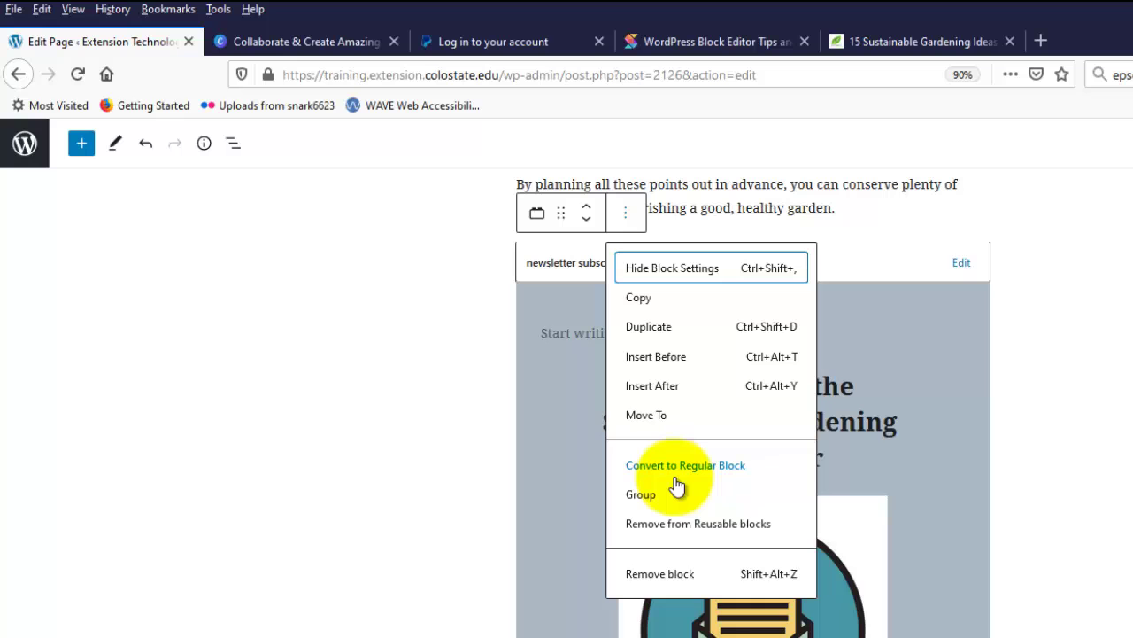
left_click(679, 471)
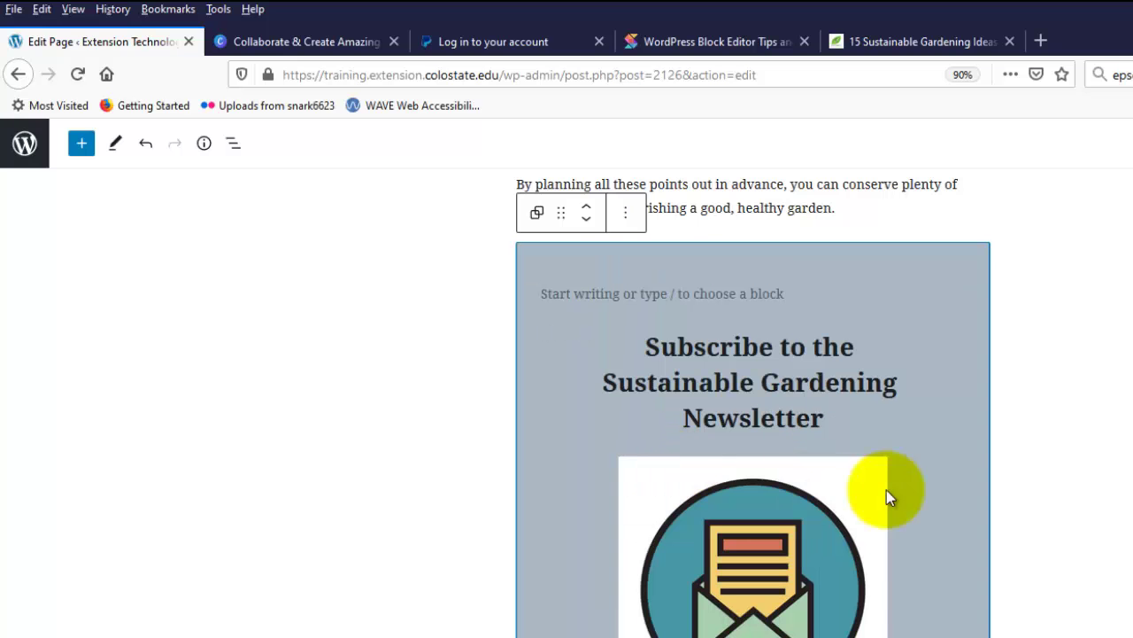